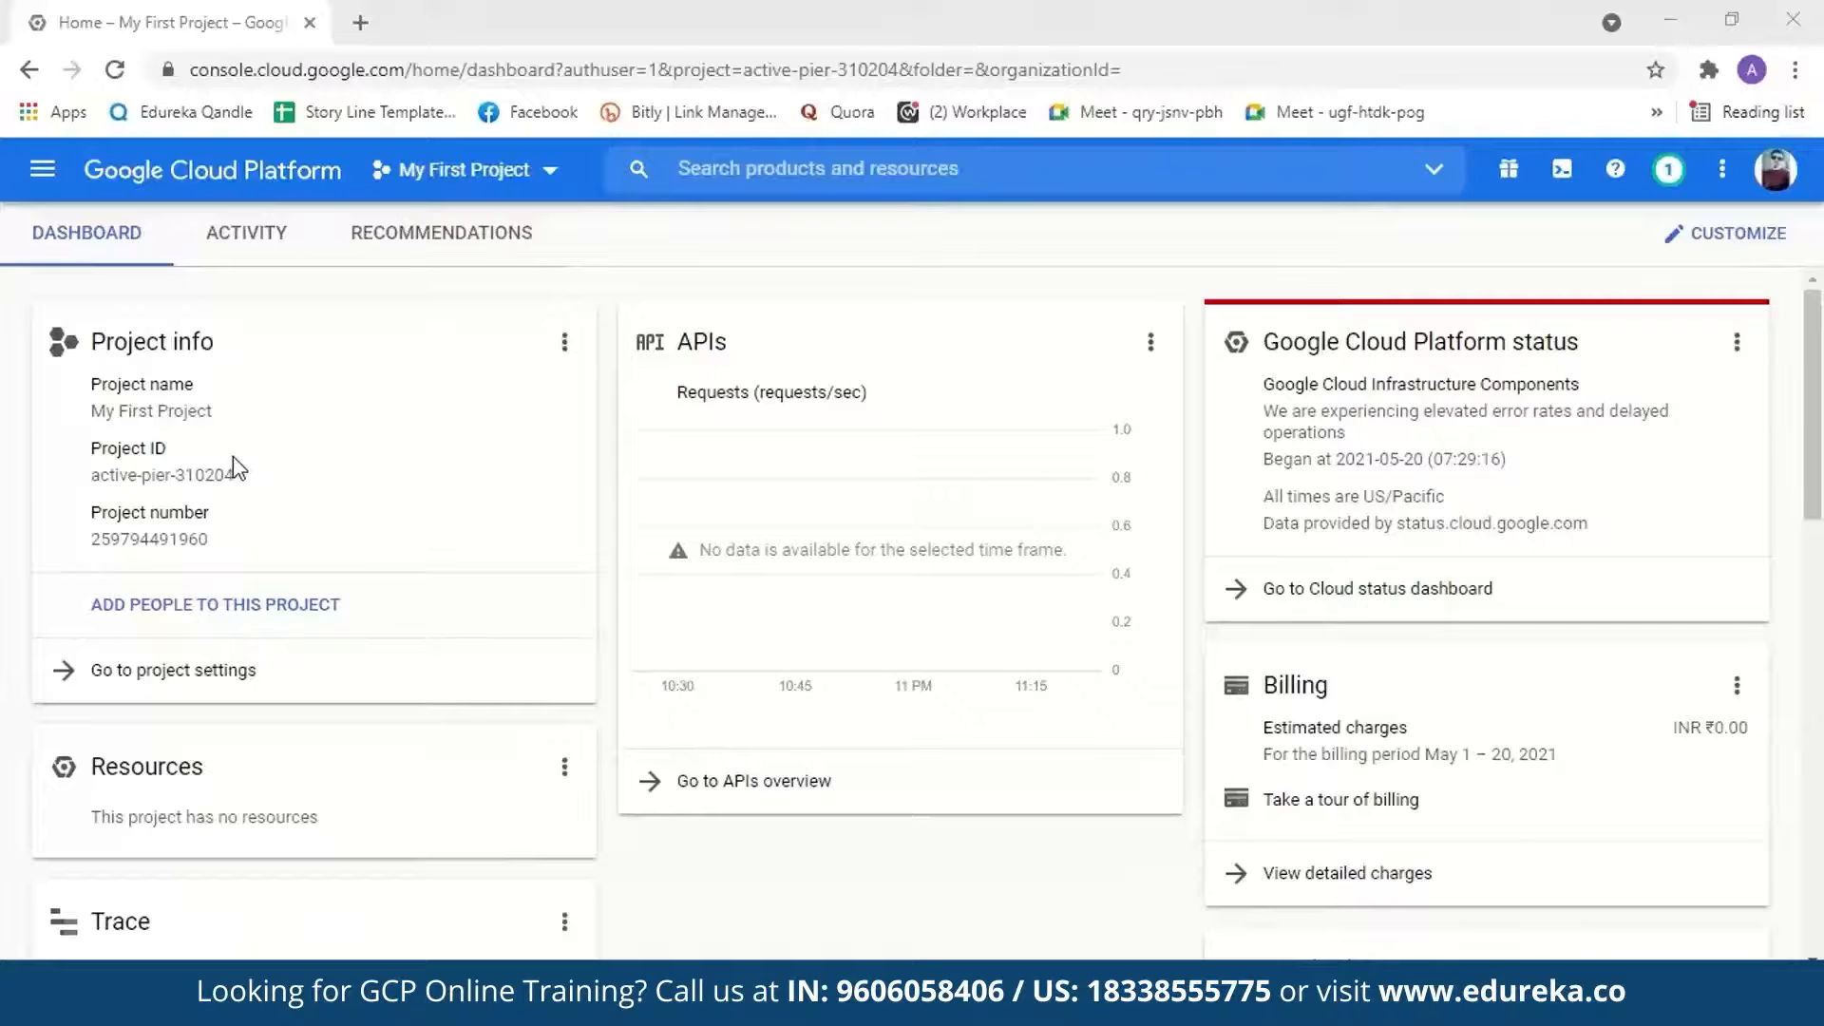
pyautogui.scroll(-2, 338, 575)
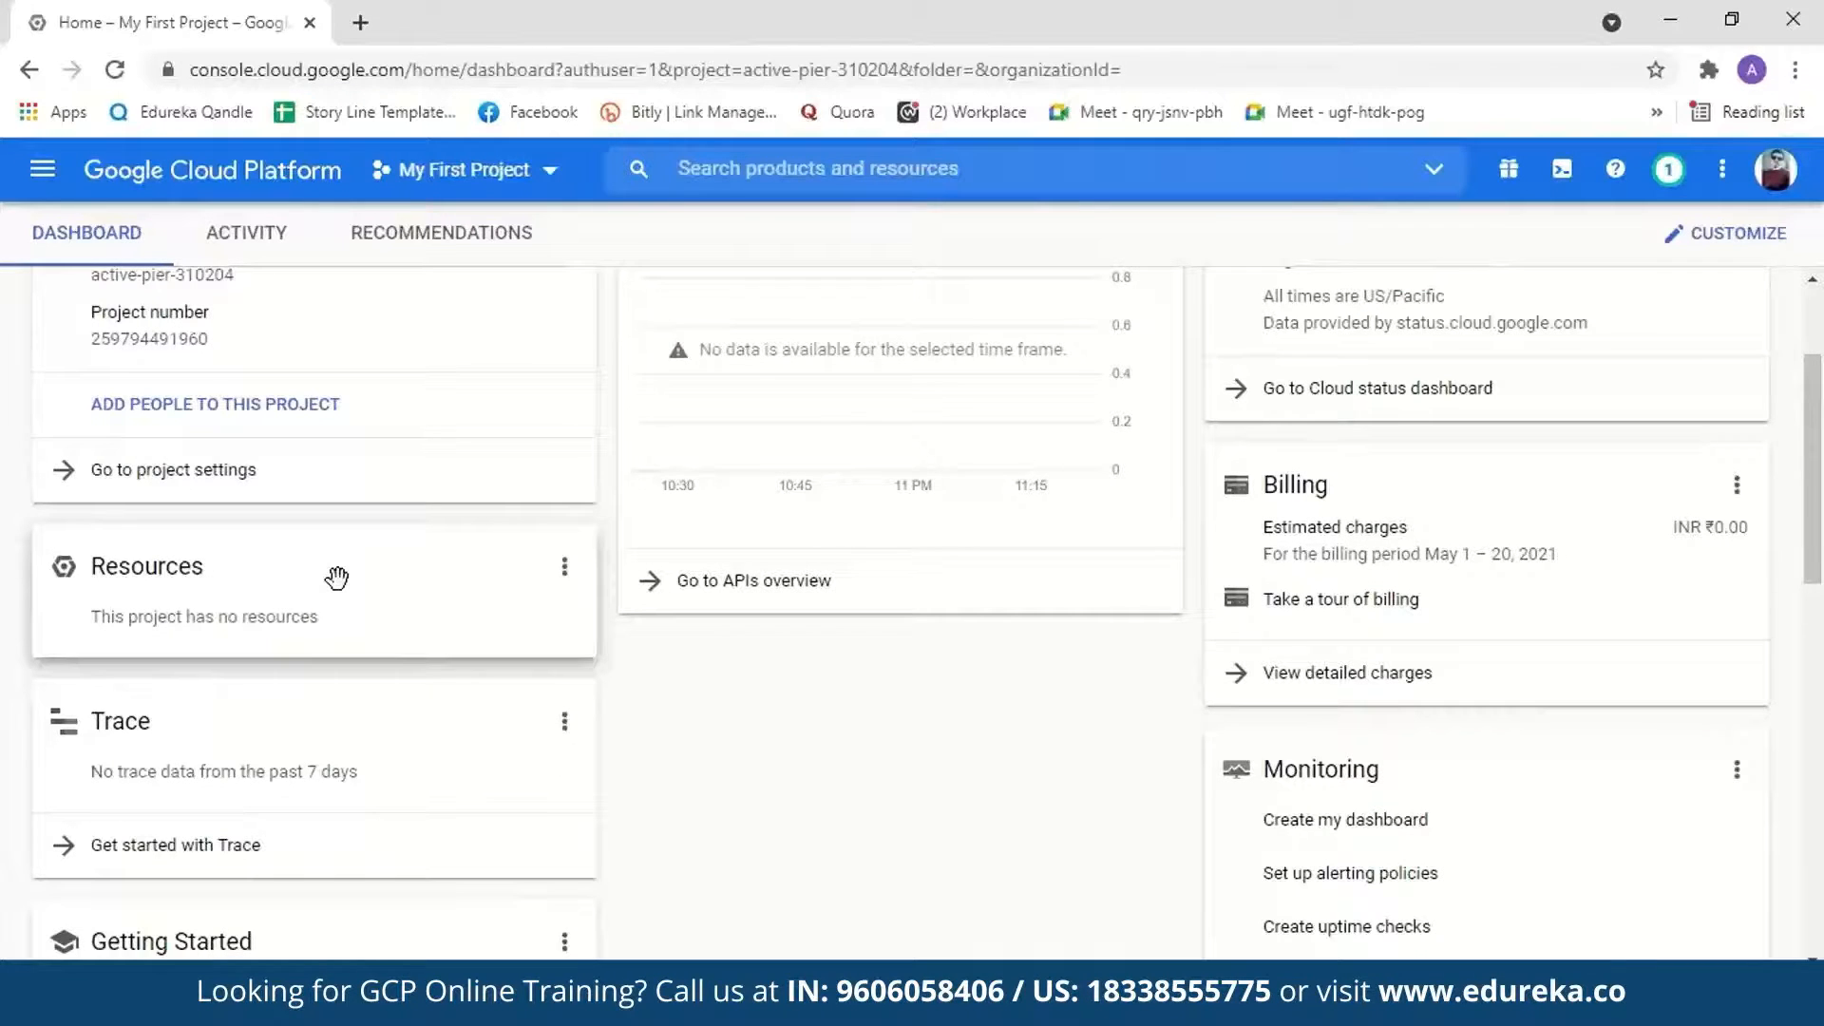
pyautogui.moveTo(1817, 539); pyautogui.dragTo(1818, 565)
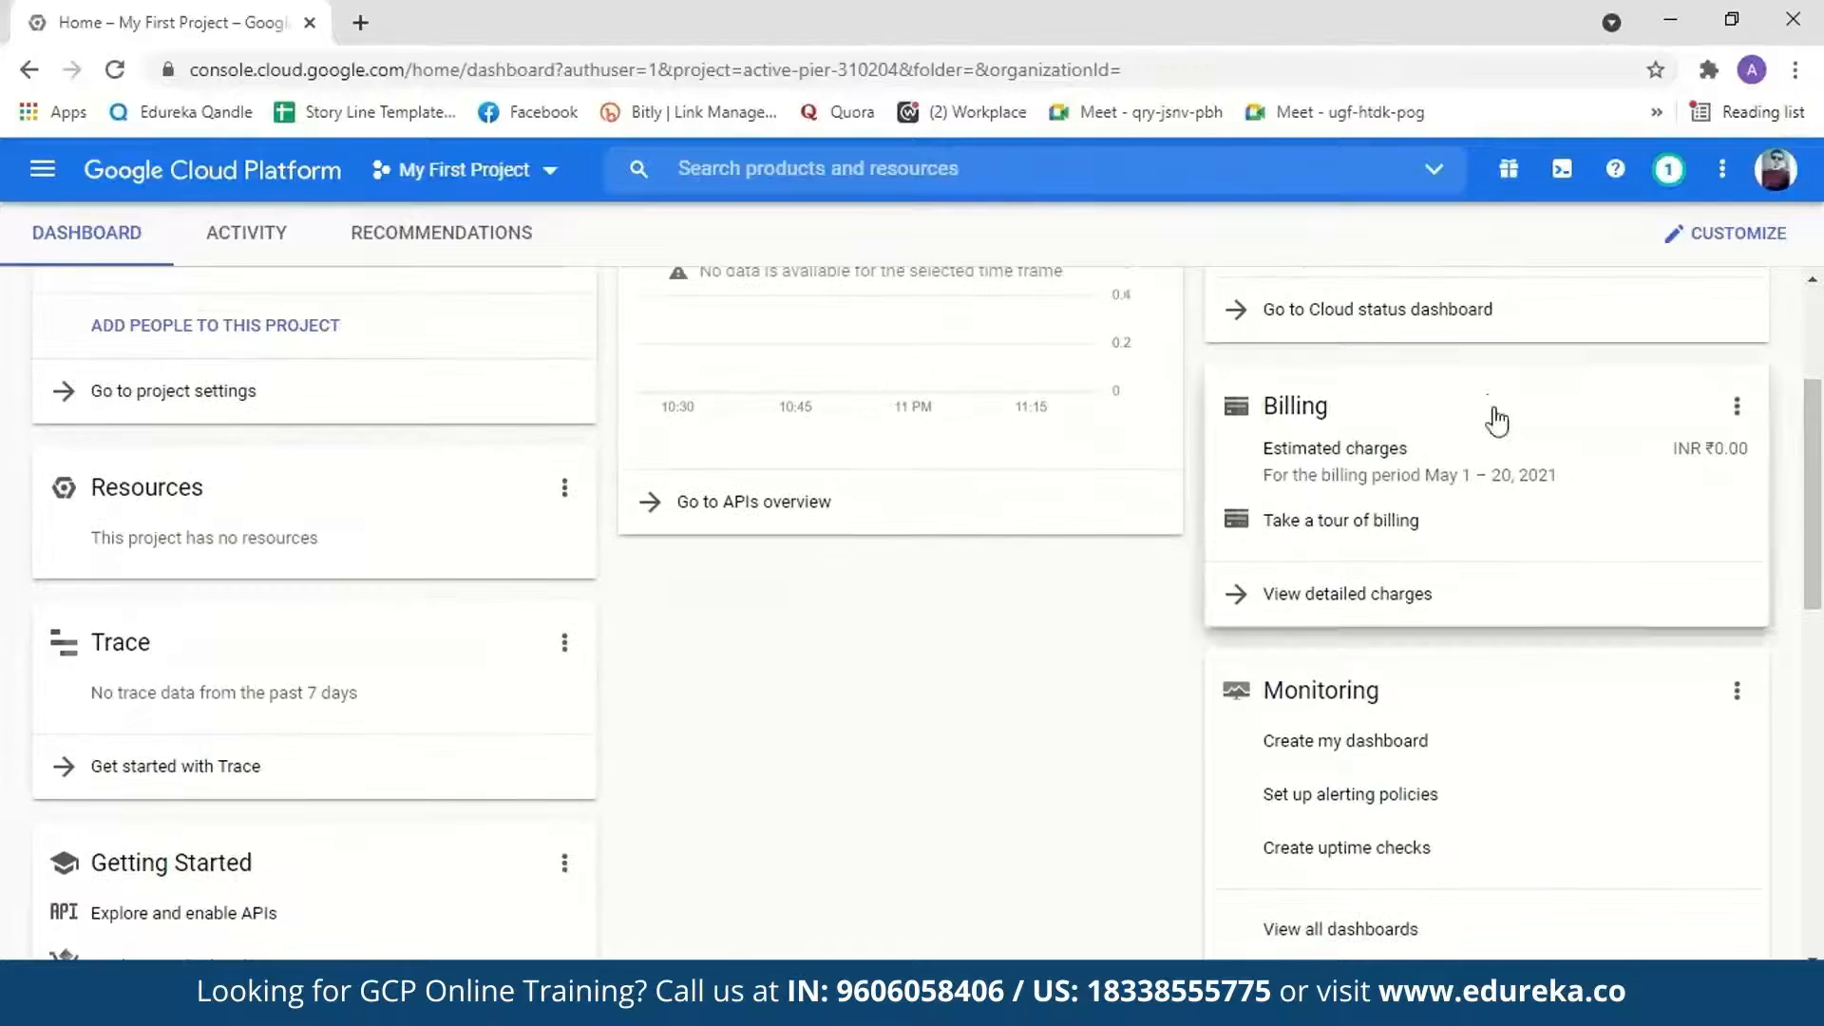
pyautogui.scroll(-4, 140, 714)
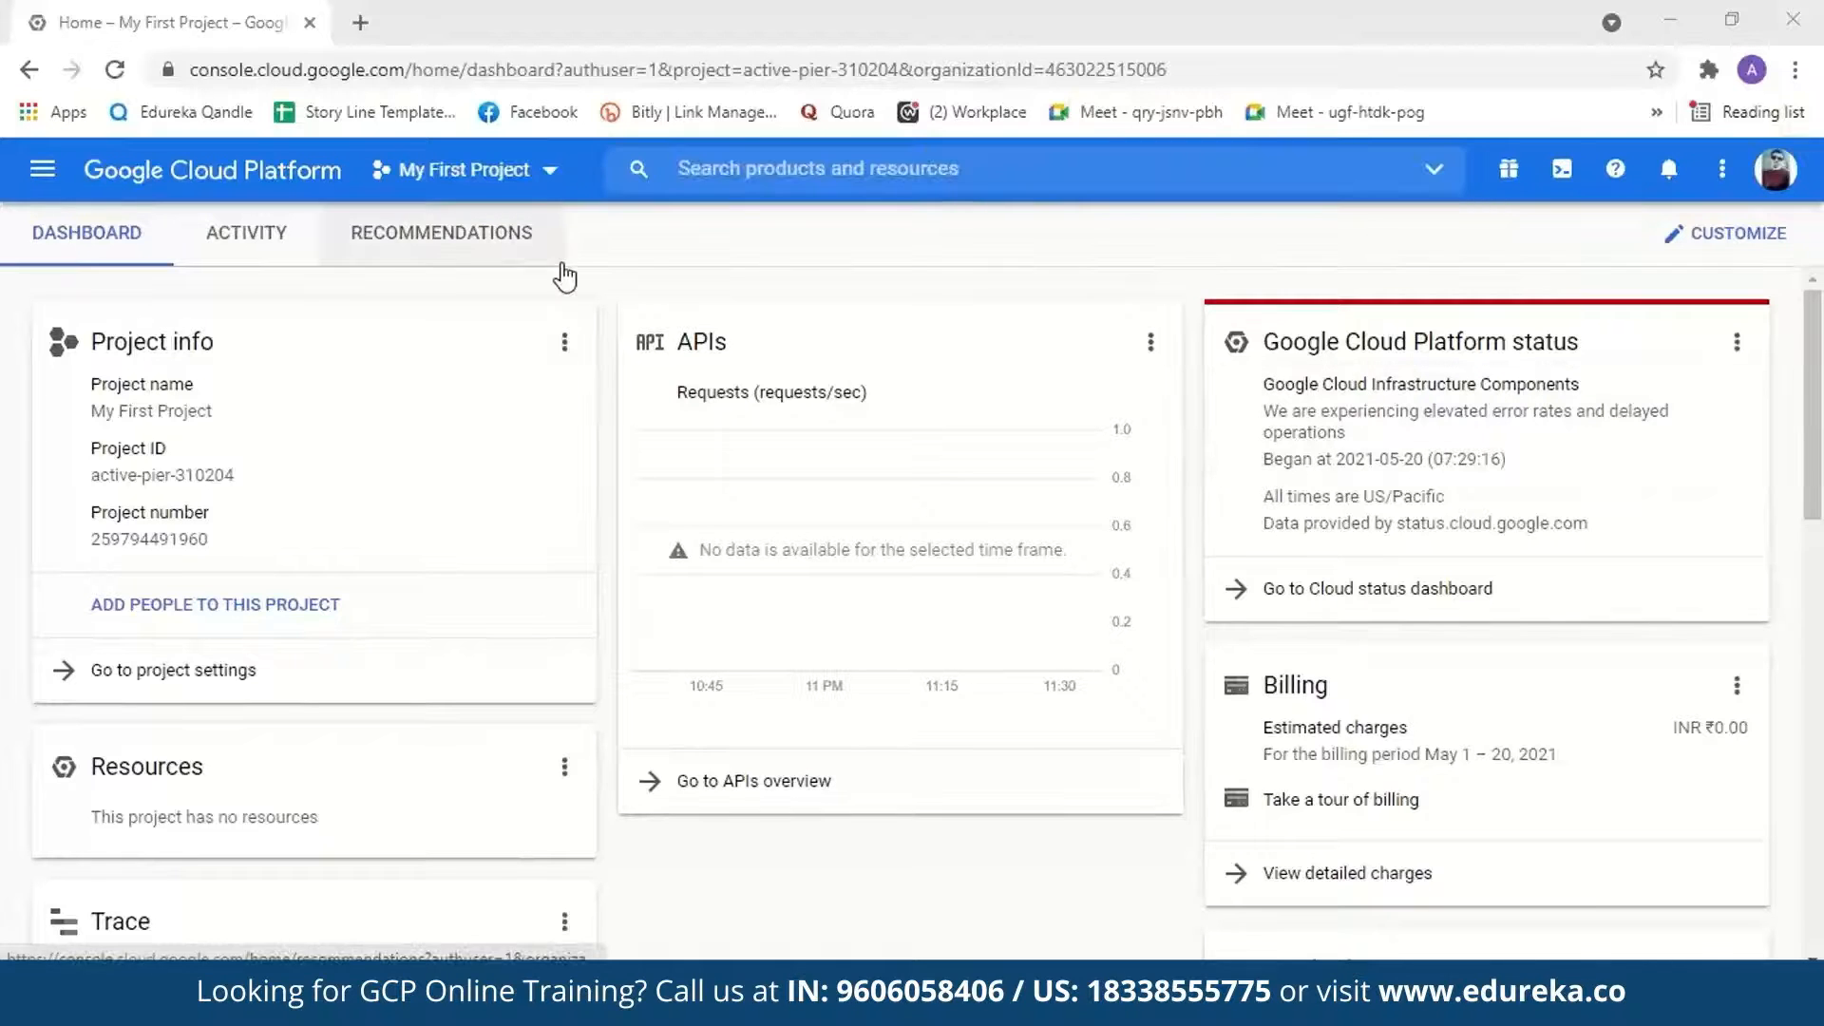
pyautogui.click(546, 200)
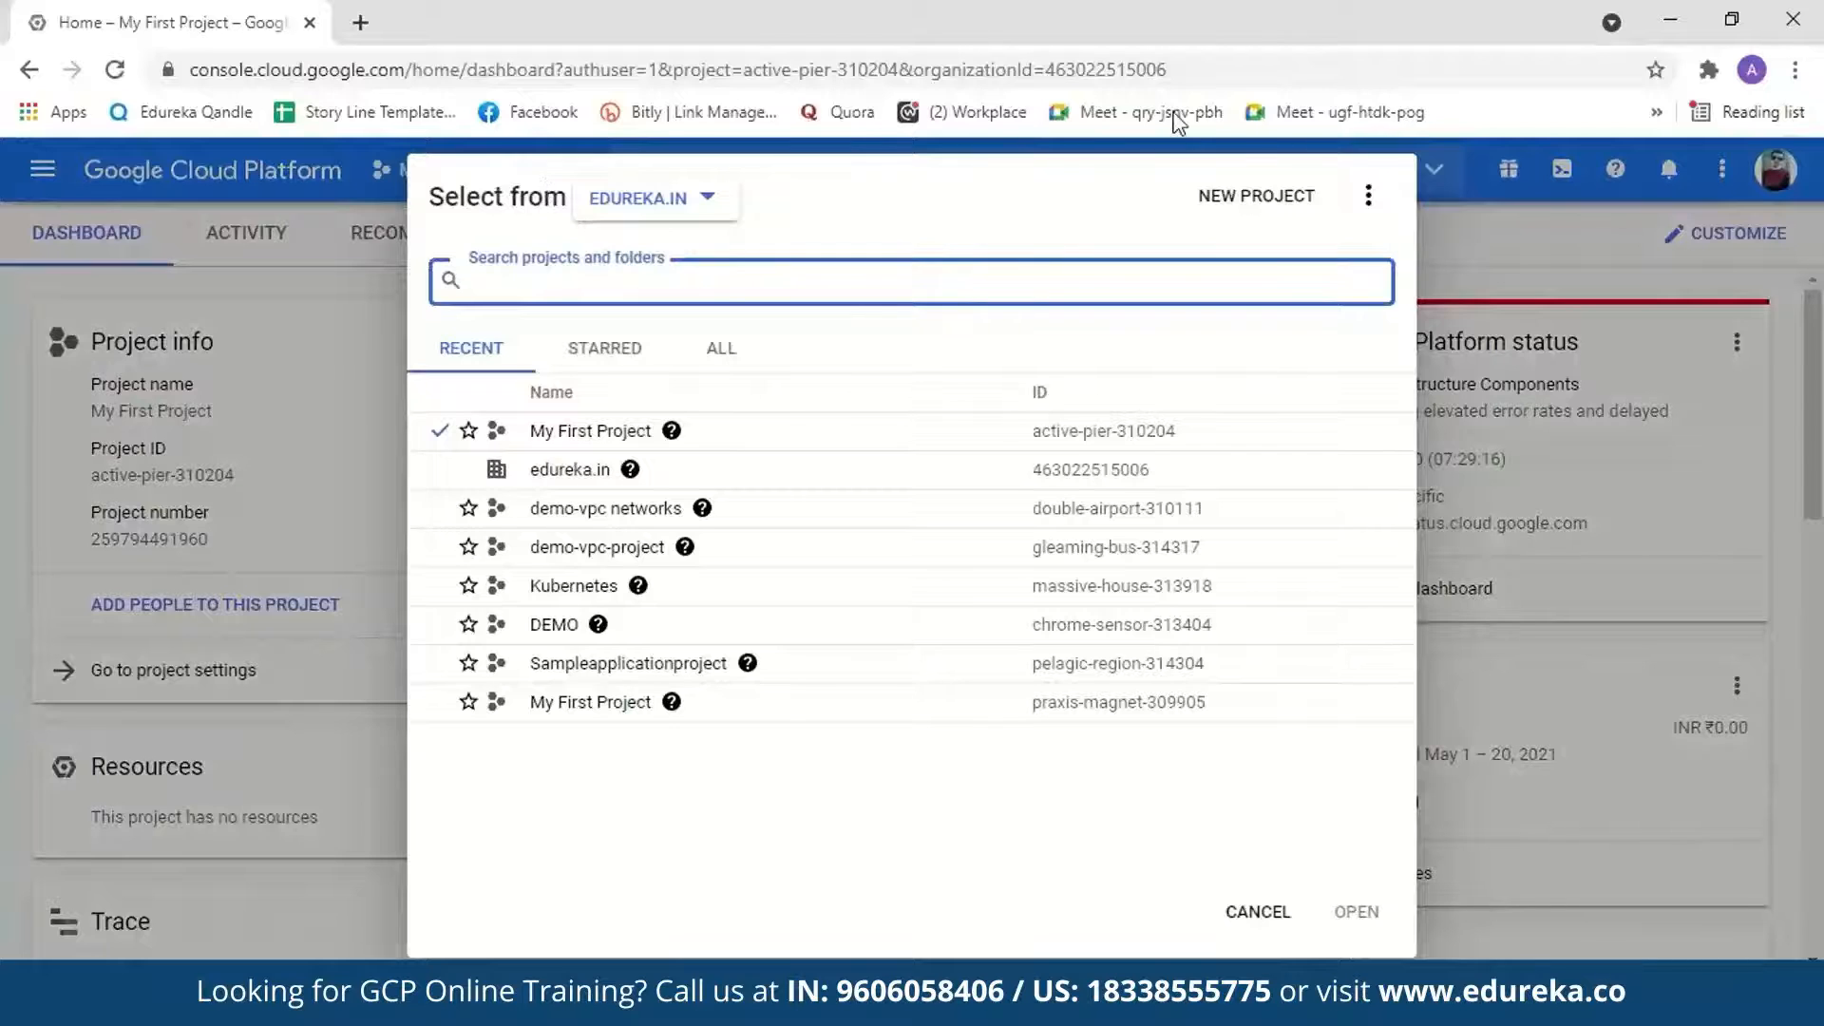
pyautogui.click(1252, 199)
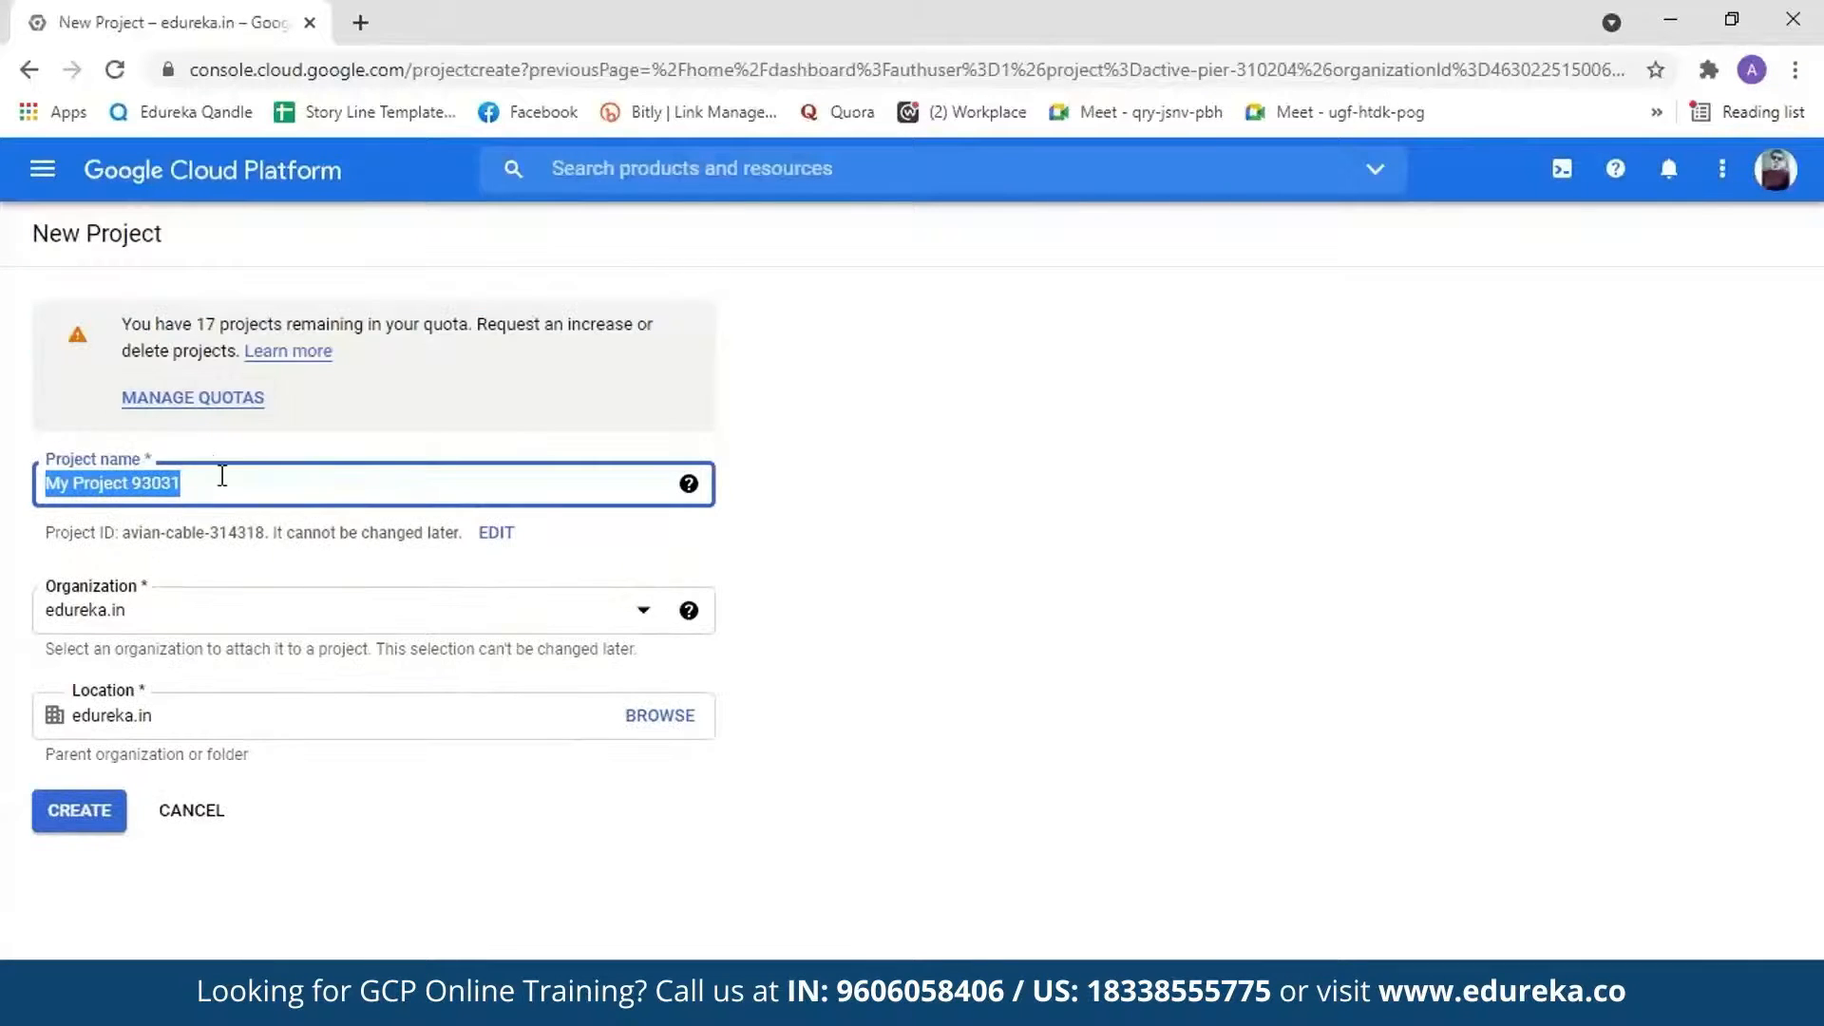
pyautogui.click(185, 823)
pyautogui.click(465, 169)
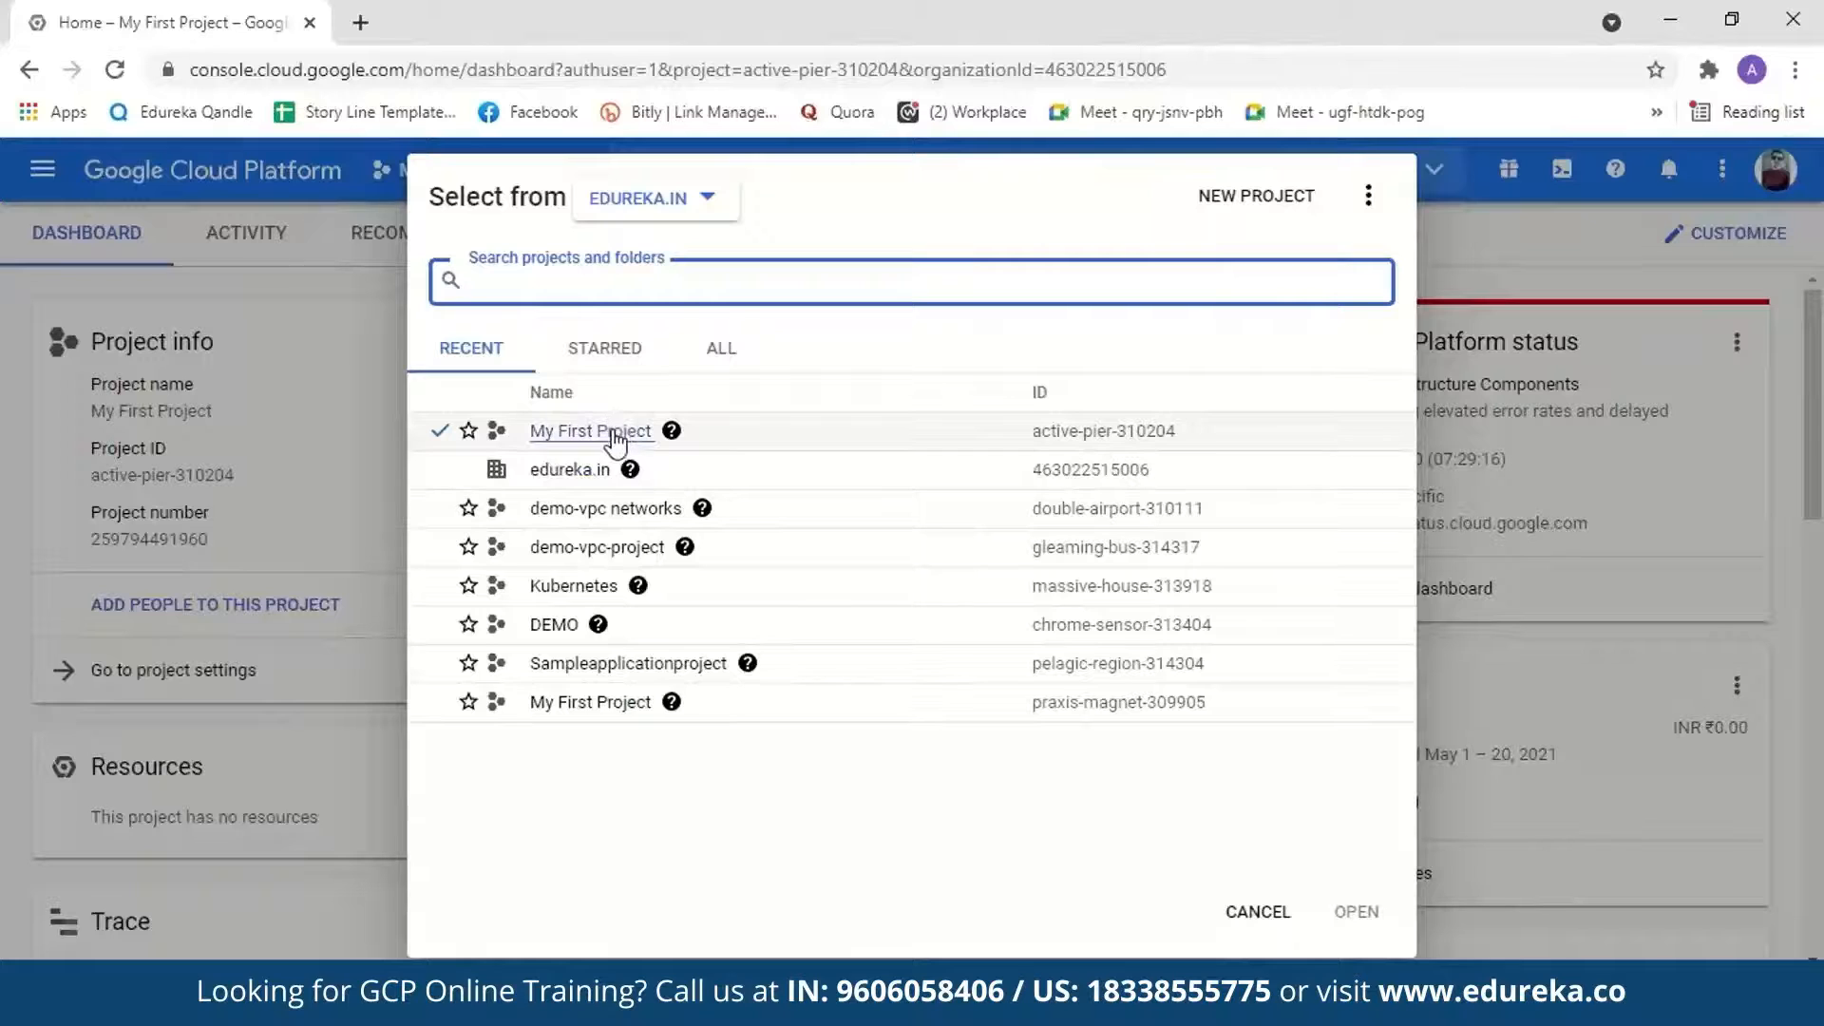
pyautogui.click(1241, 917)
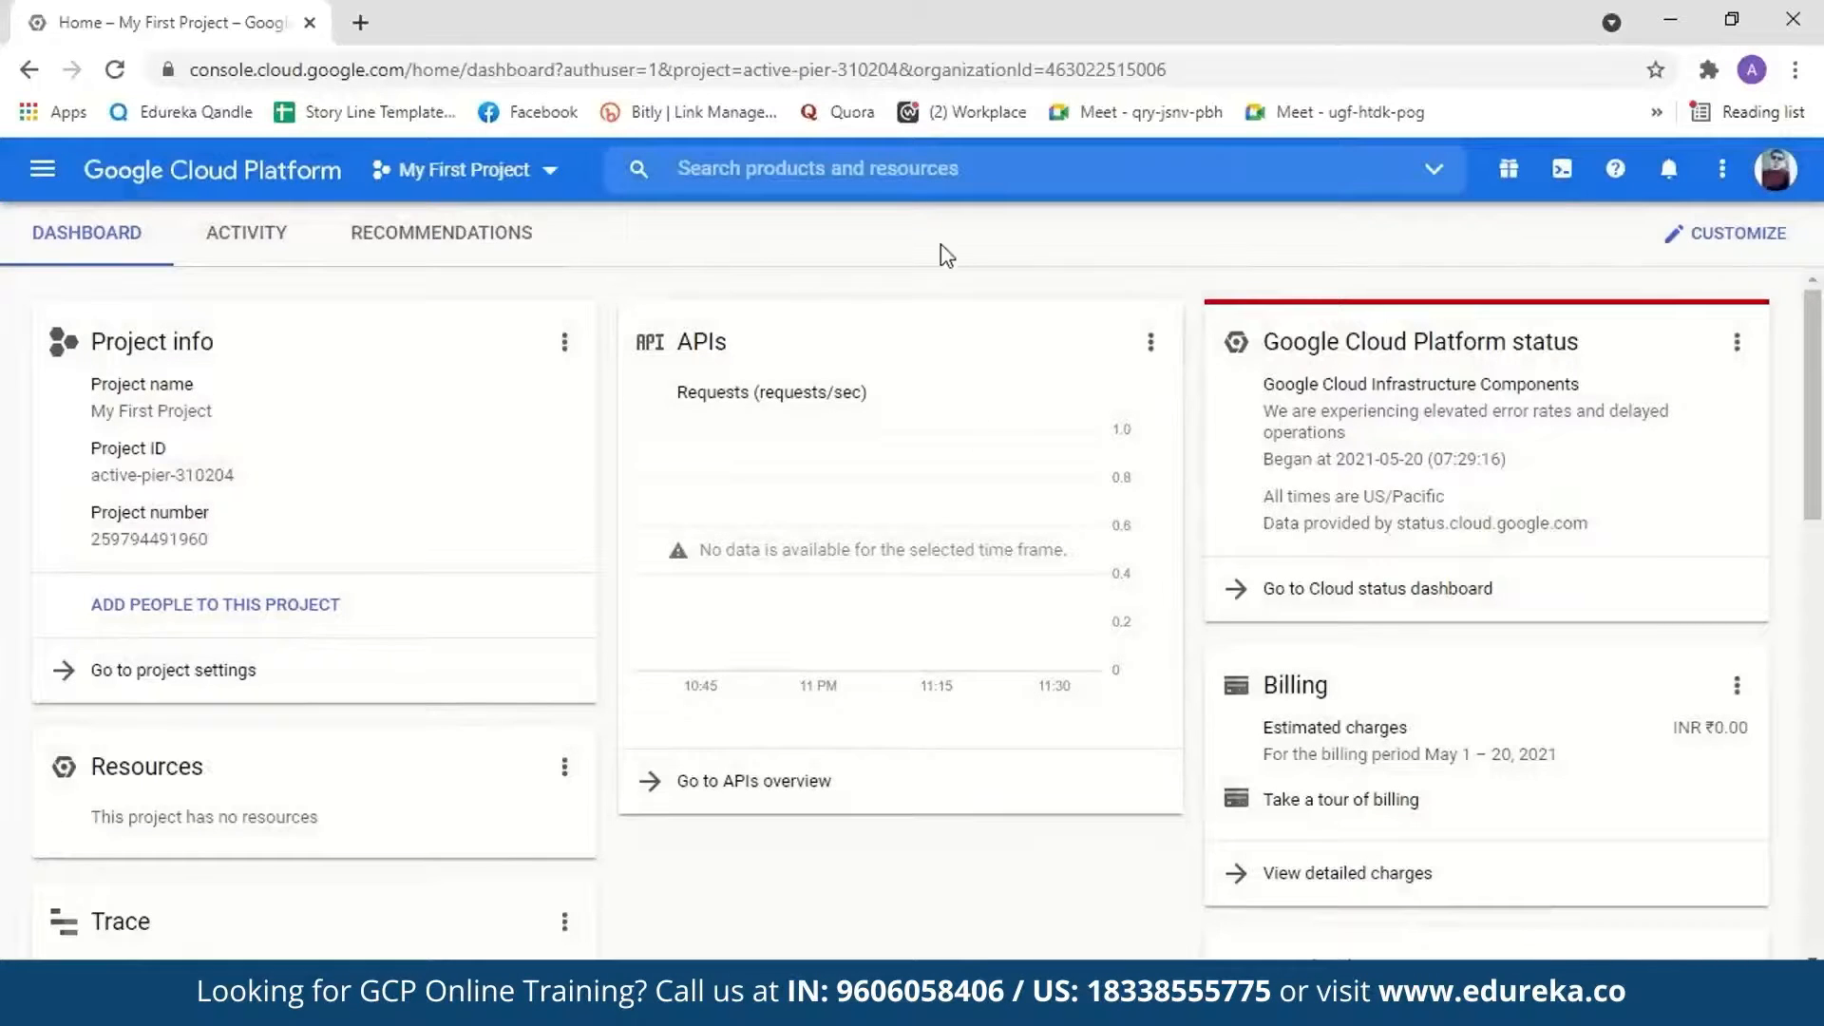
# - Search for "vpc", open the VPC networks page and check the mode options of the default network
pyautogui.click(938, 170)
pyautogui.write('vpc')
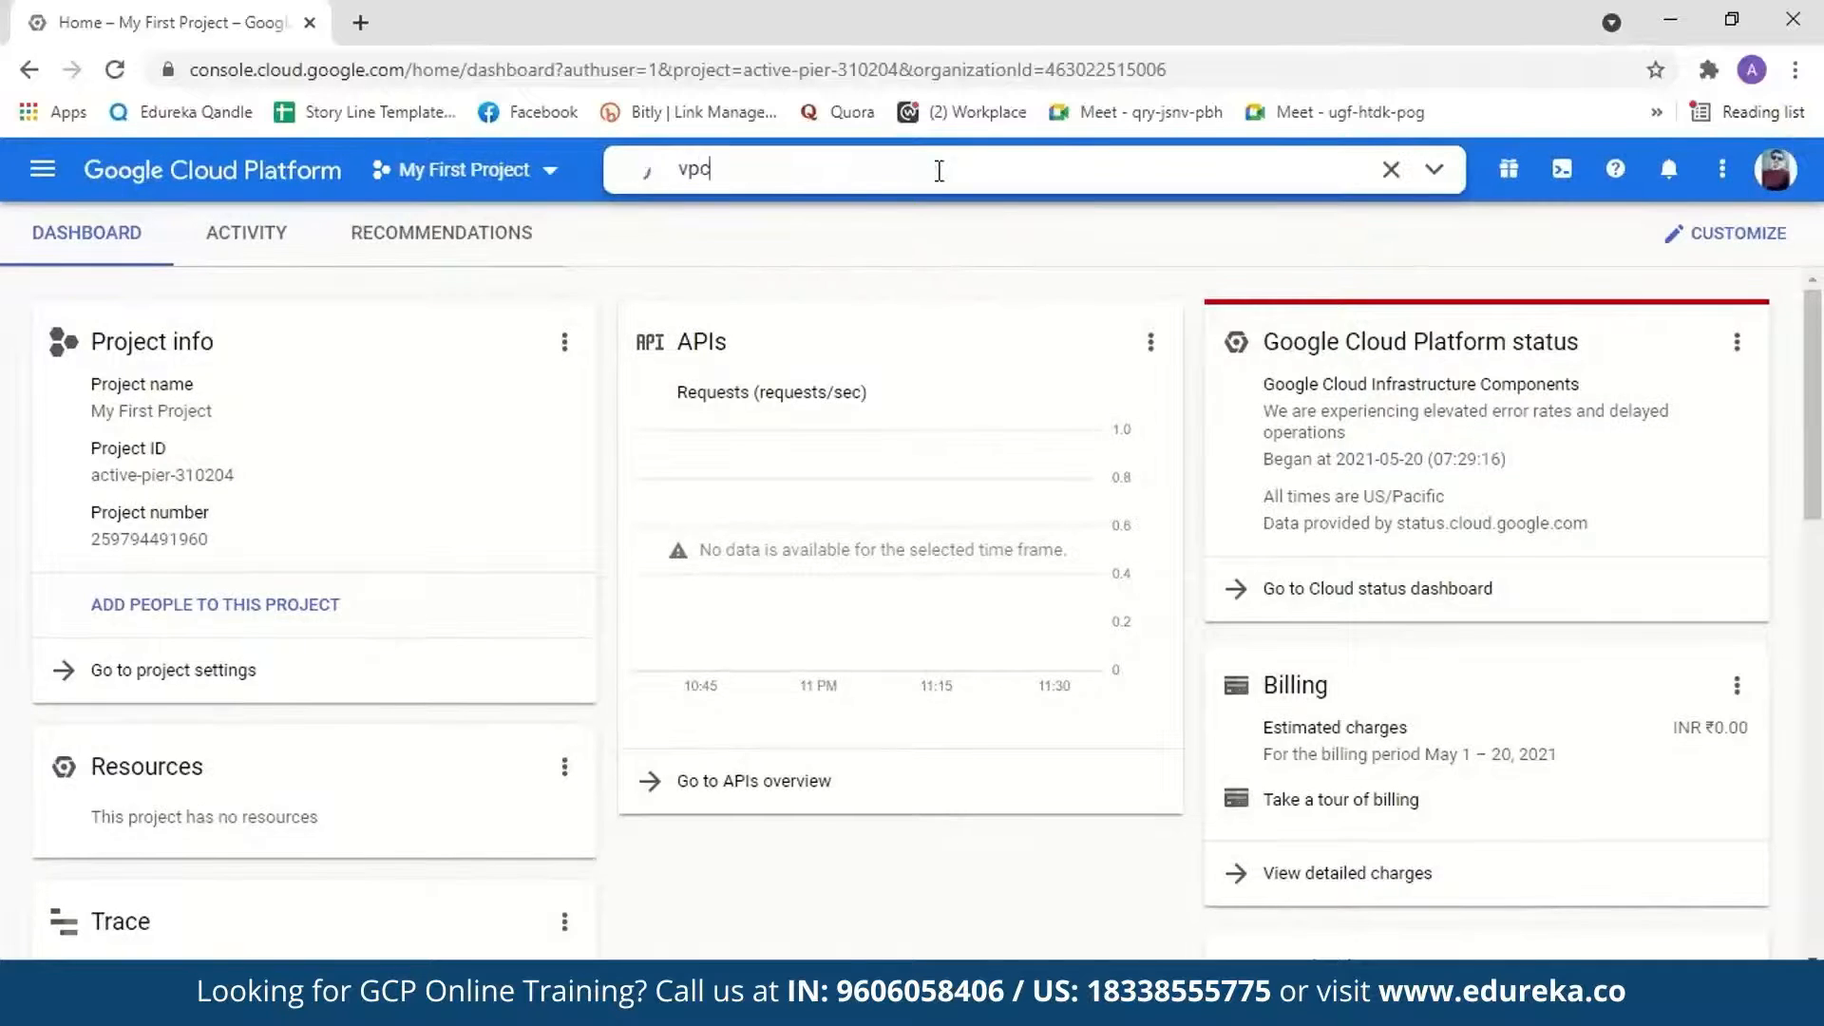
pyautogui.click(771, 286)
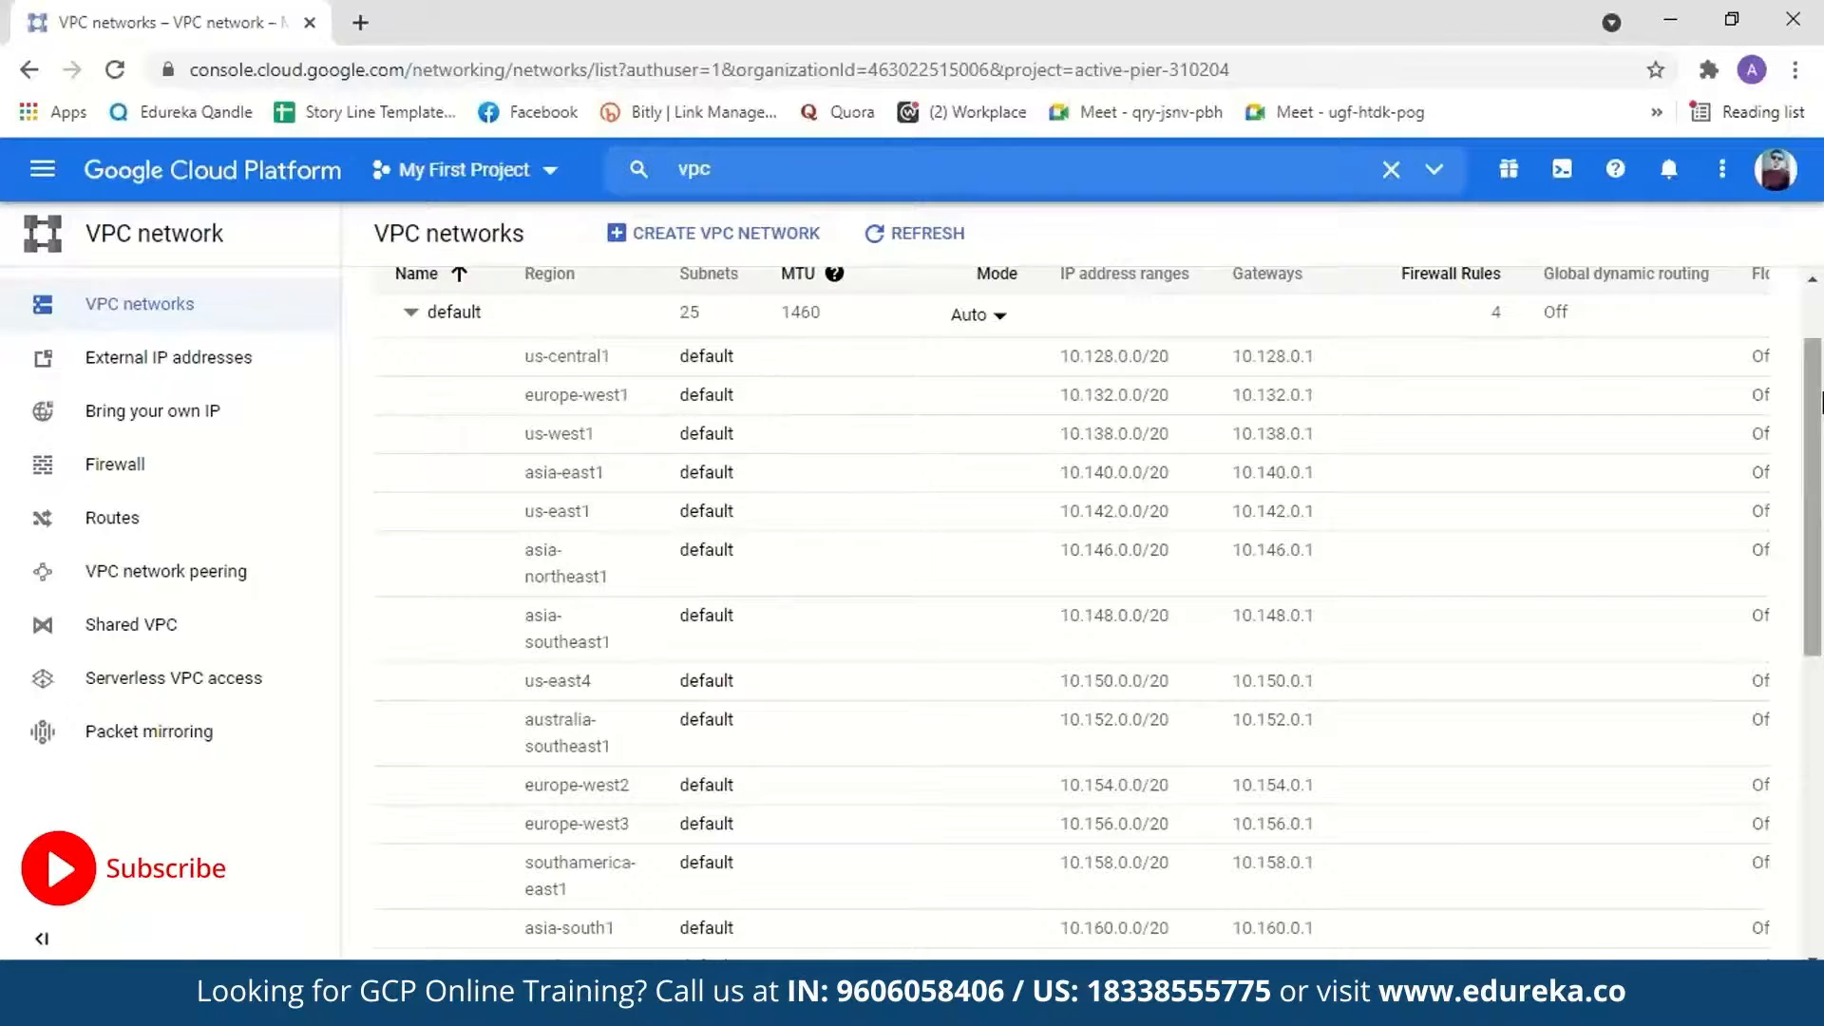
pyautogui.moveTo(1814, 438); pyautogui.dragTo(1820, 732)
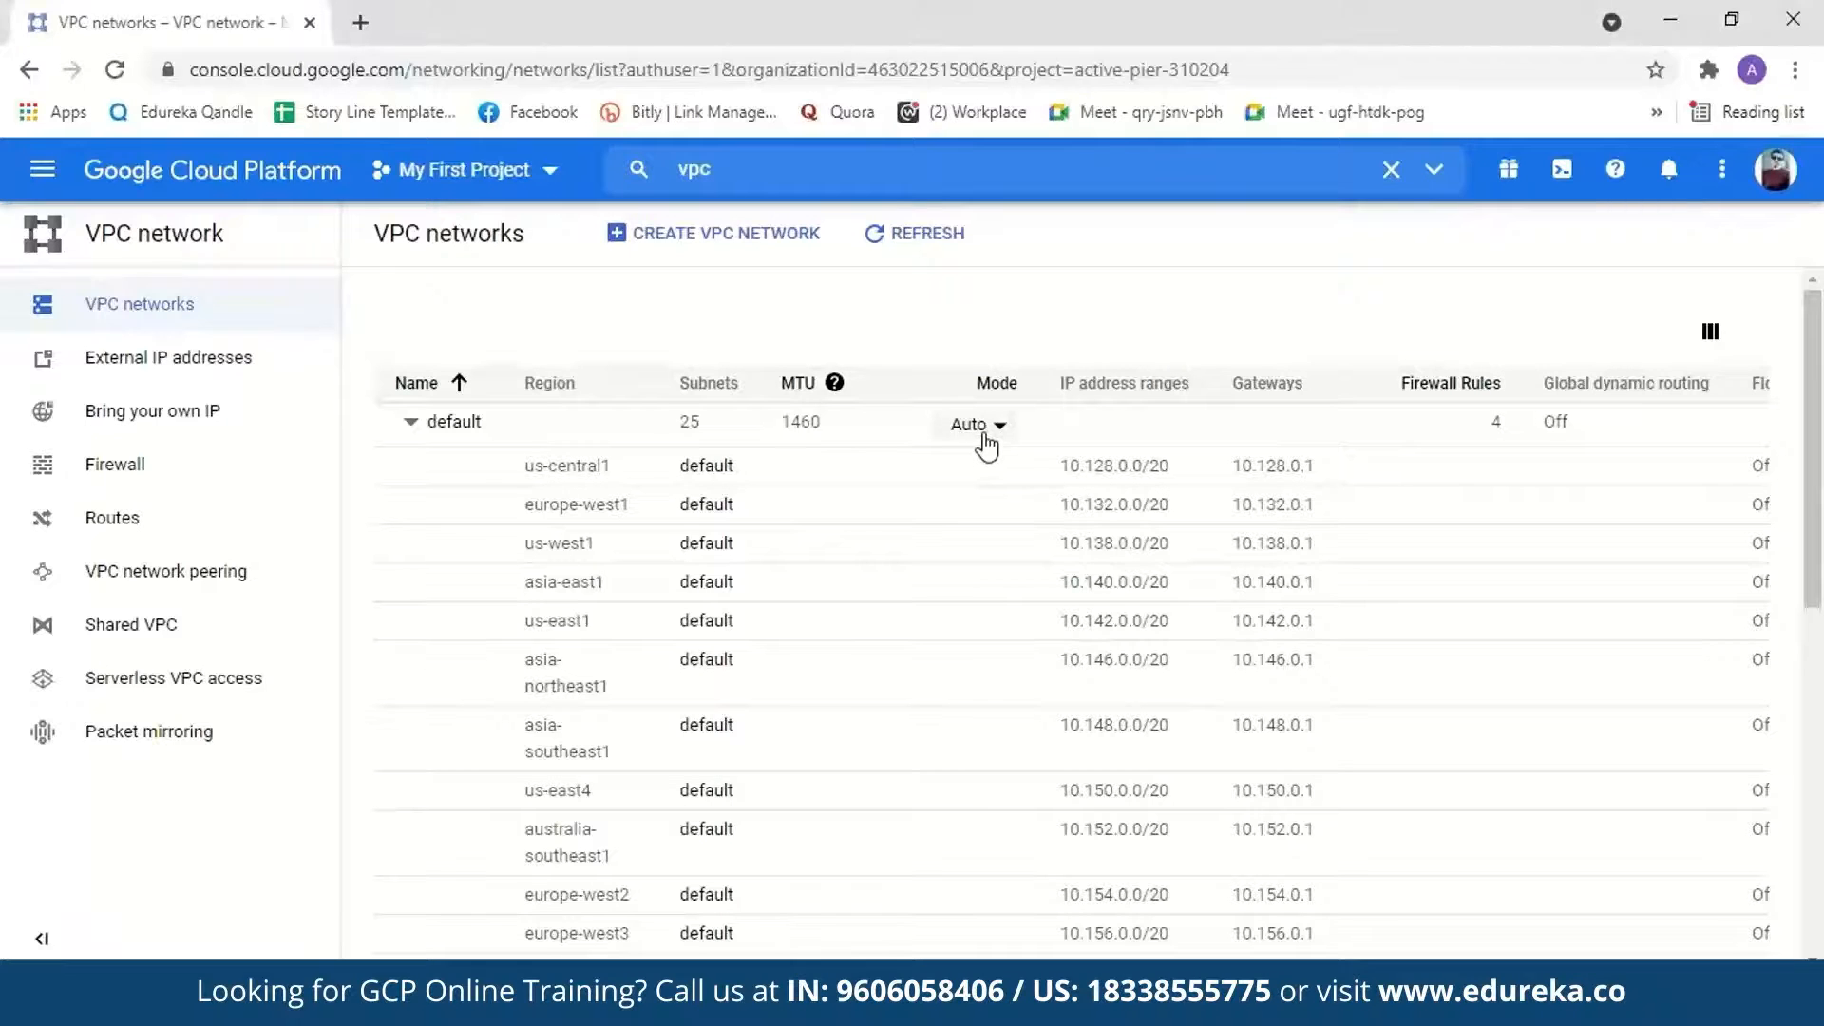
pyautogui.click(985, 438)
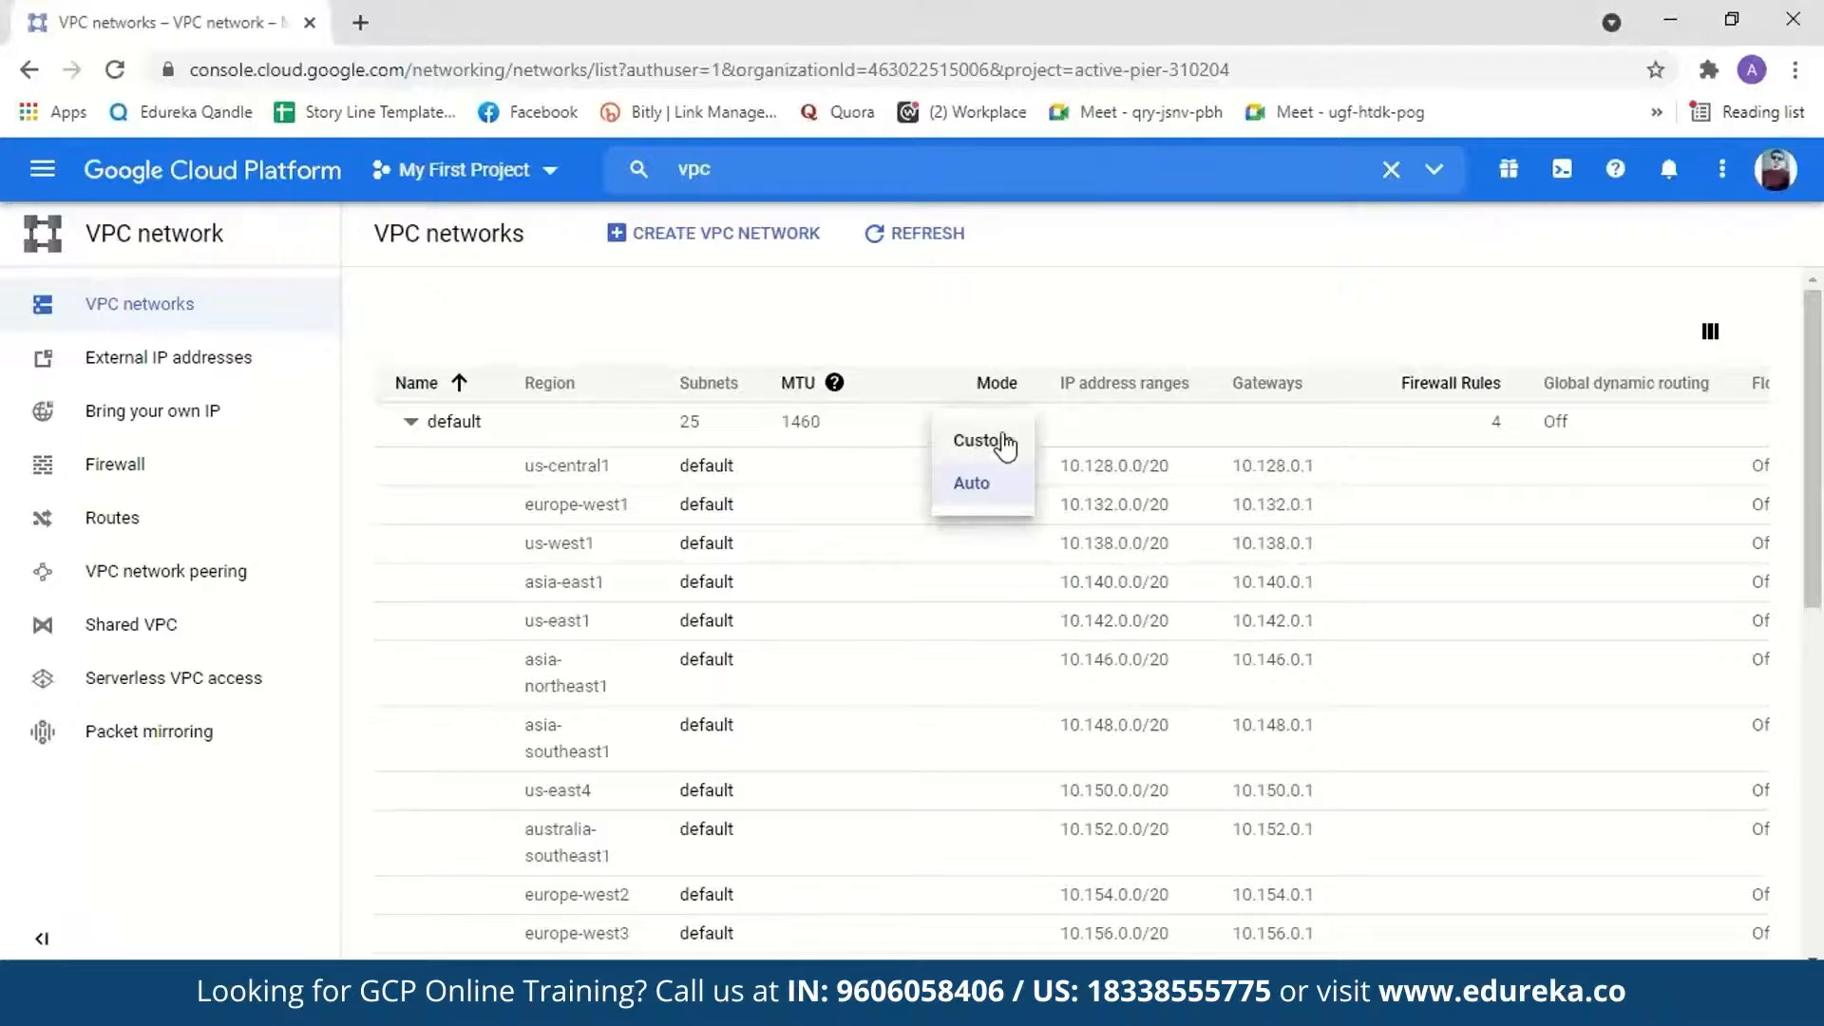
pyautogui.click(1000, 497)
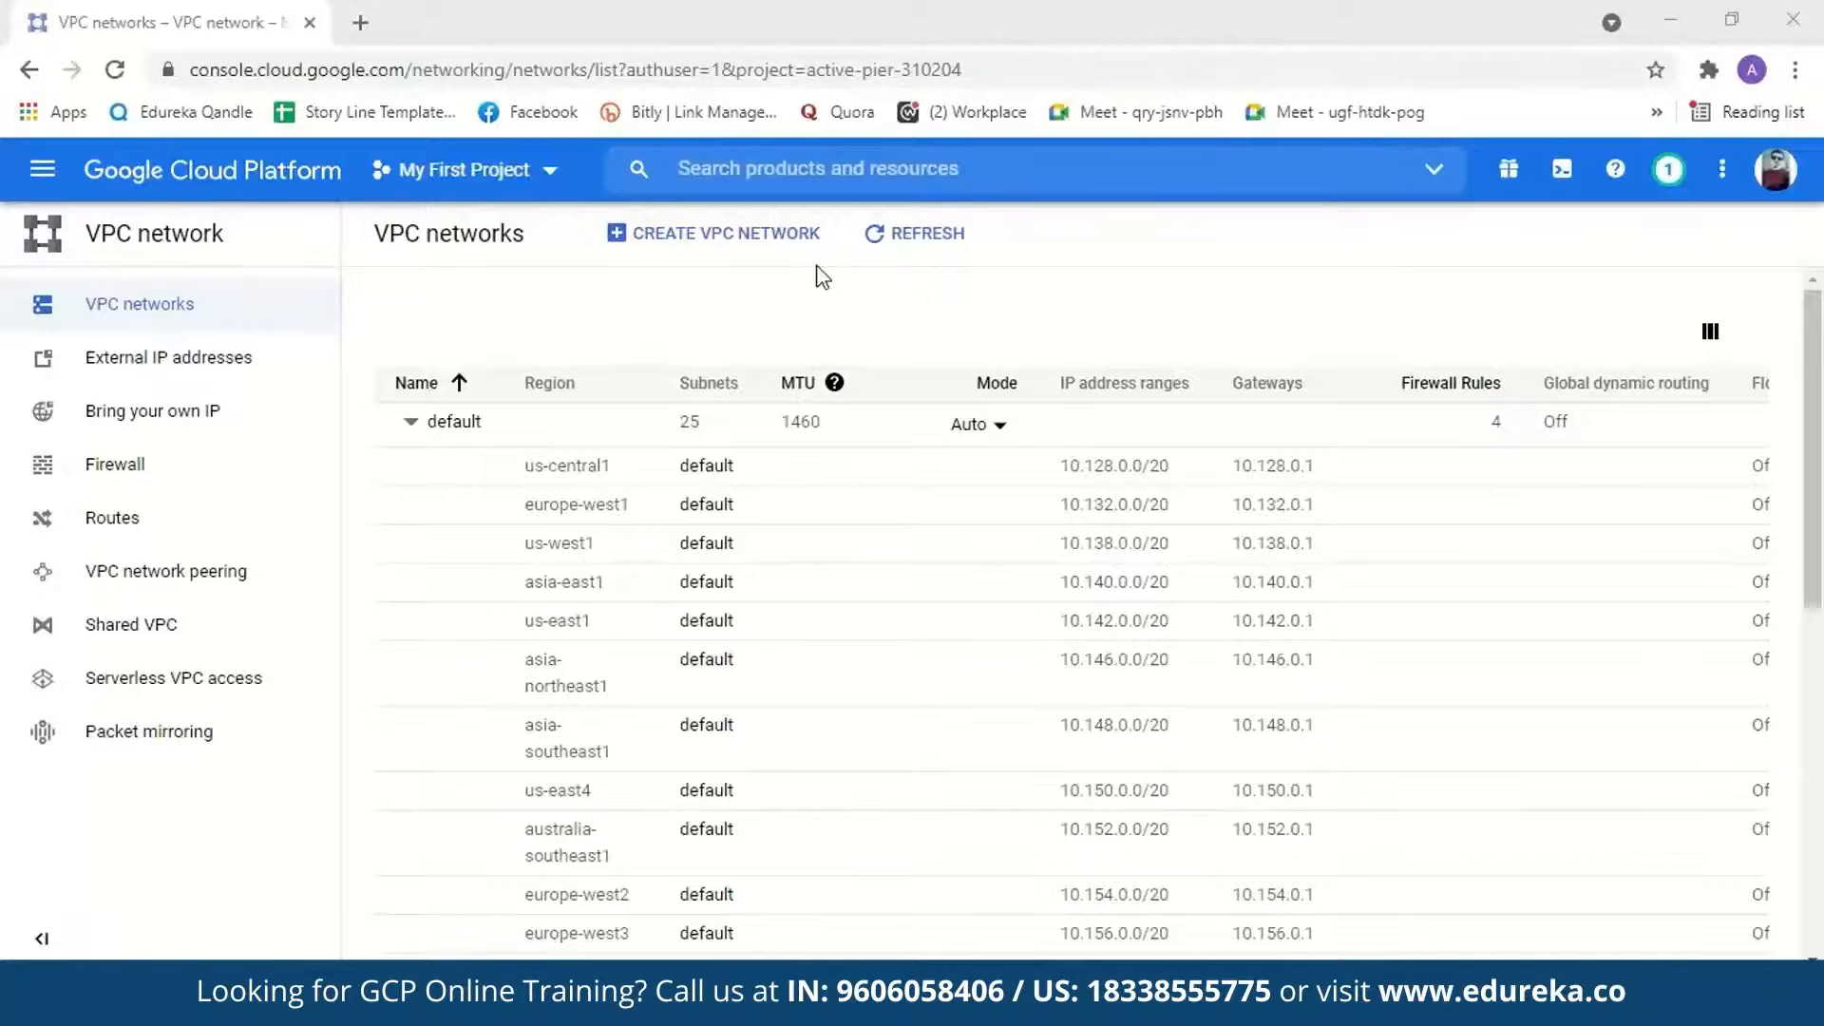
# - Start creating a new VPC network and name it demo-vpc
pyautogui.click(762, 251)
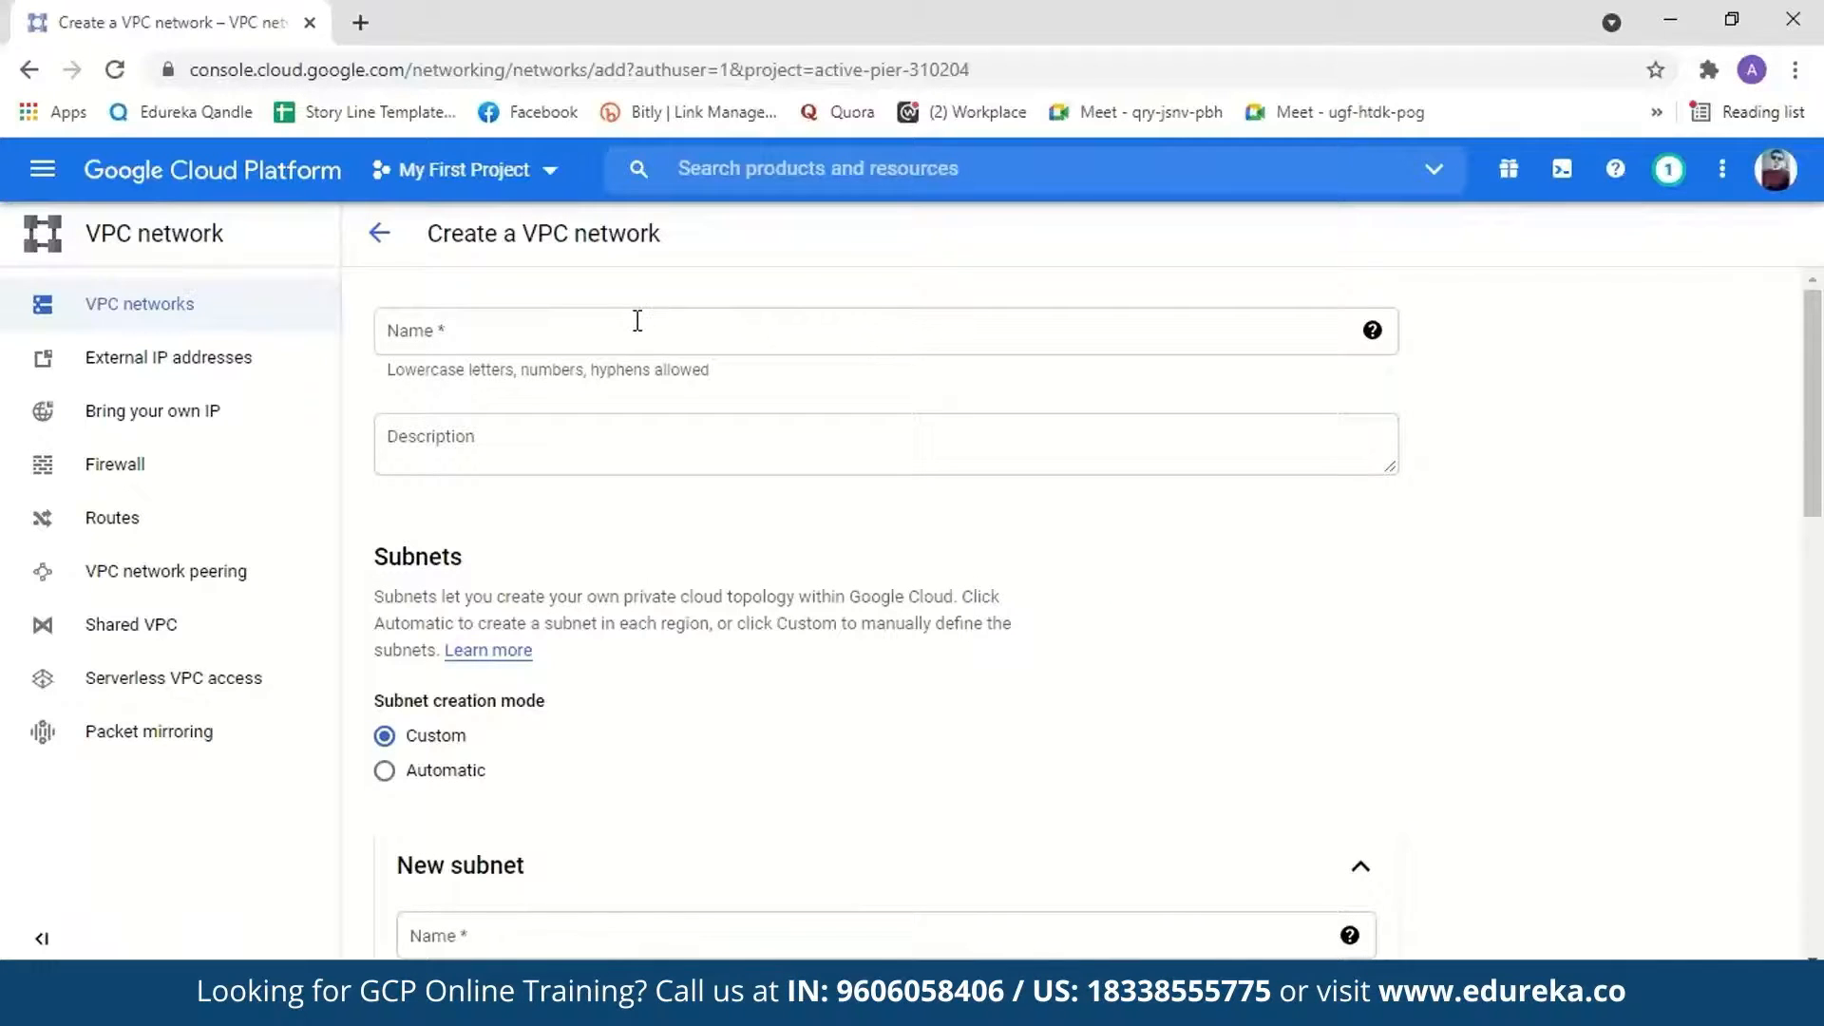
pyautogui.click(637, 321)
pyautogui.write('demo-')
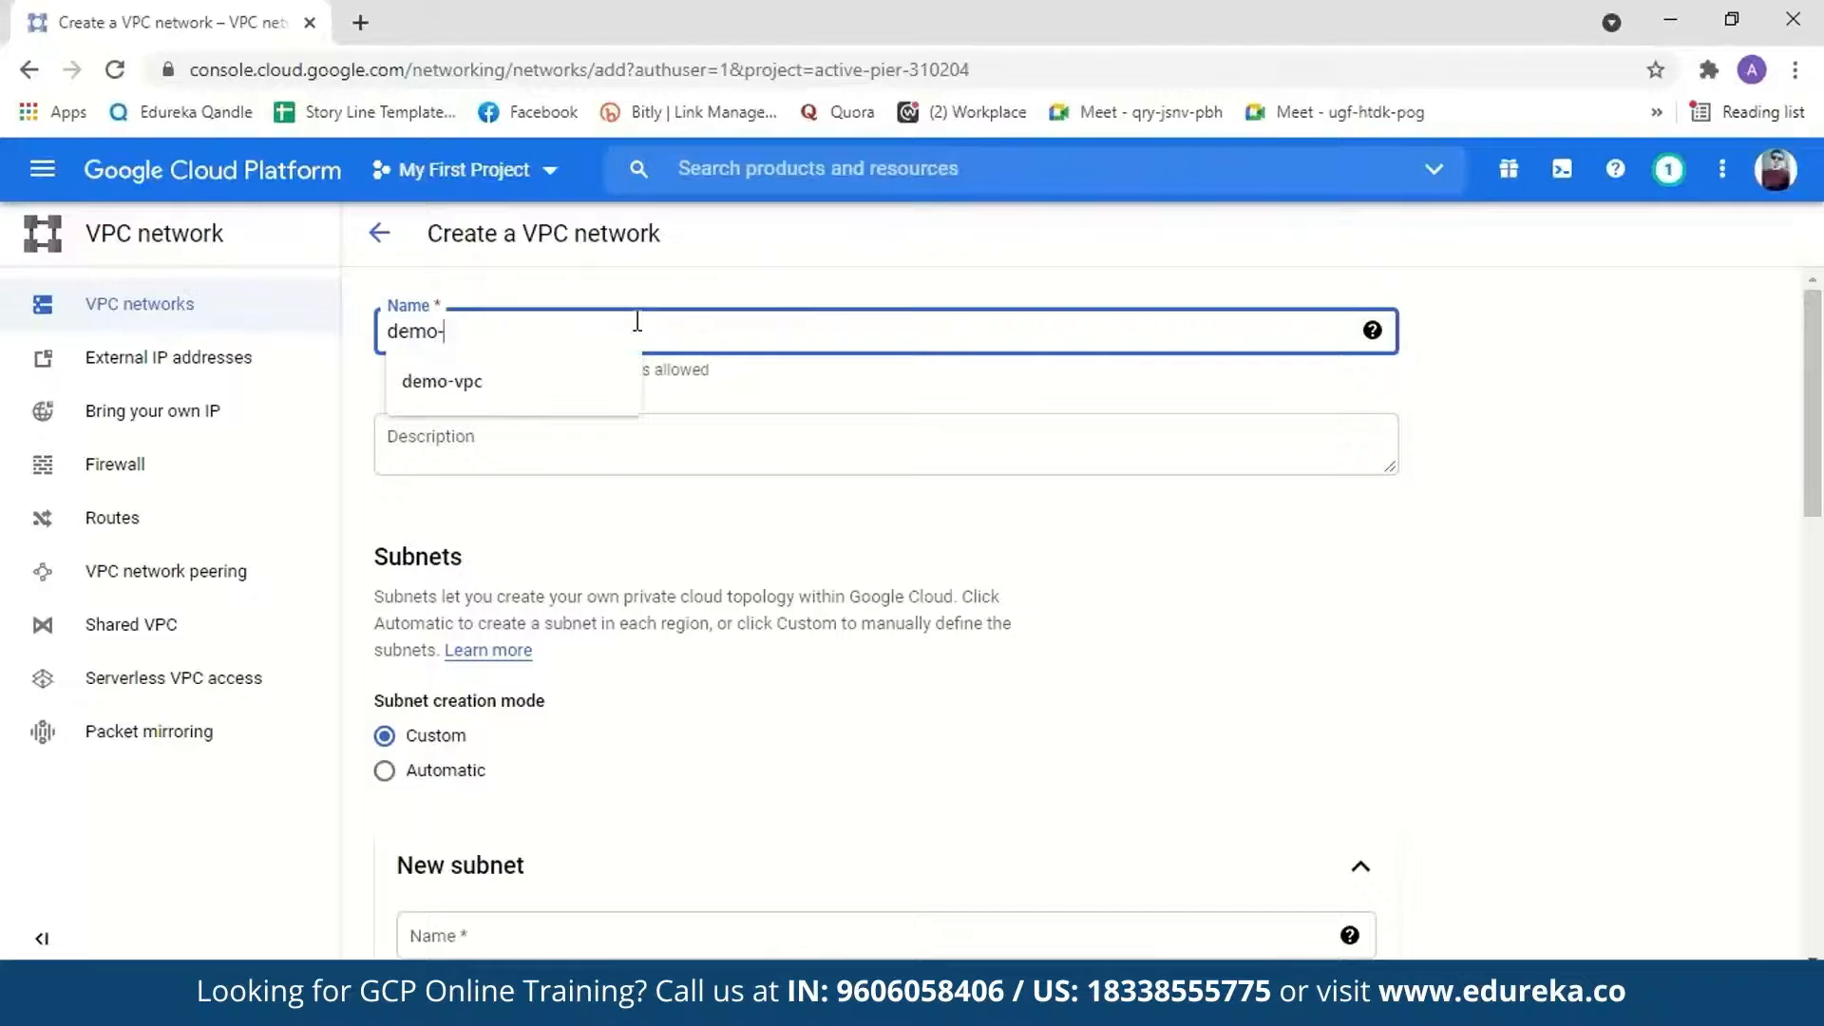
pyautogui.click(464, 392)
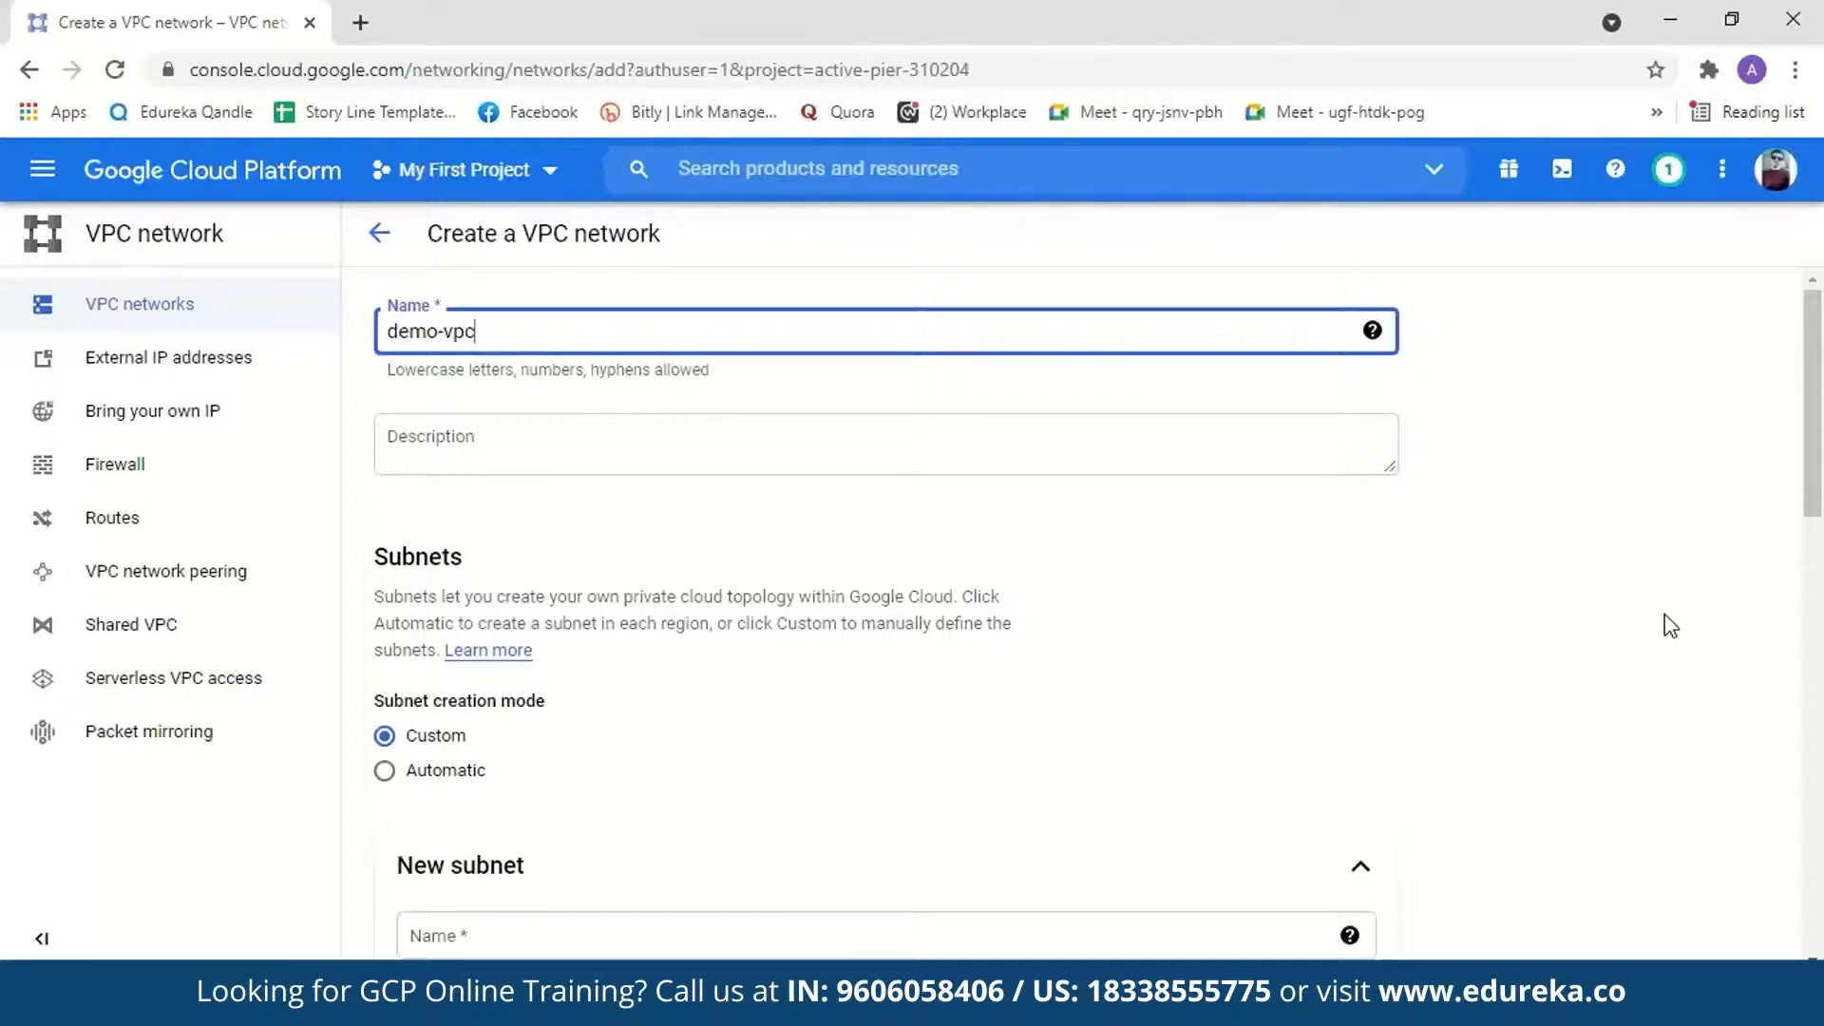
# - Try the Automatic subnet creation mode and examine its regional IP ranges, firewall rules and dynamic routing options
pyautogui.moveTo(1816, 492); pyautogui.dragTo(1820, 567)
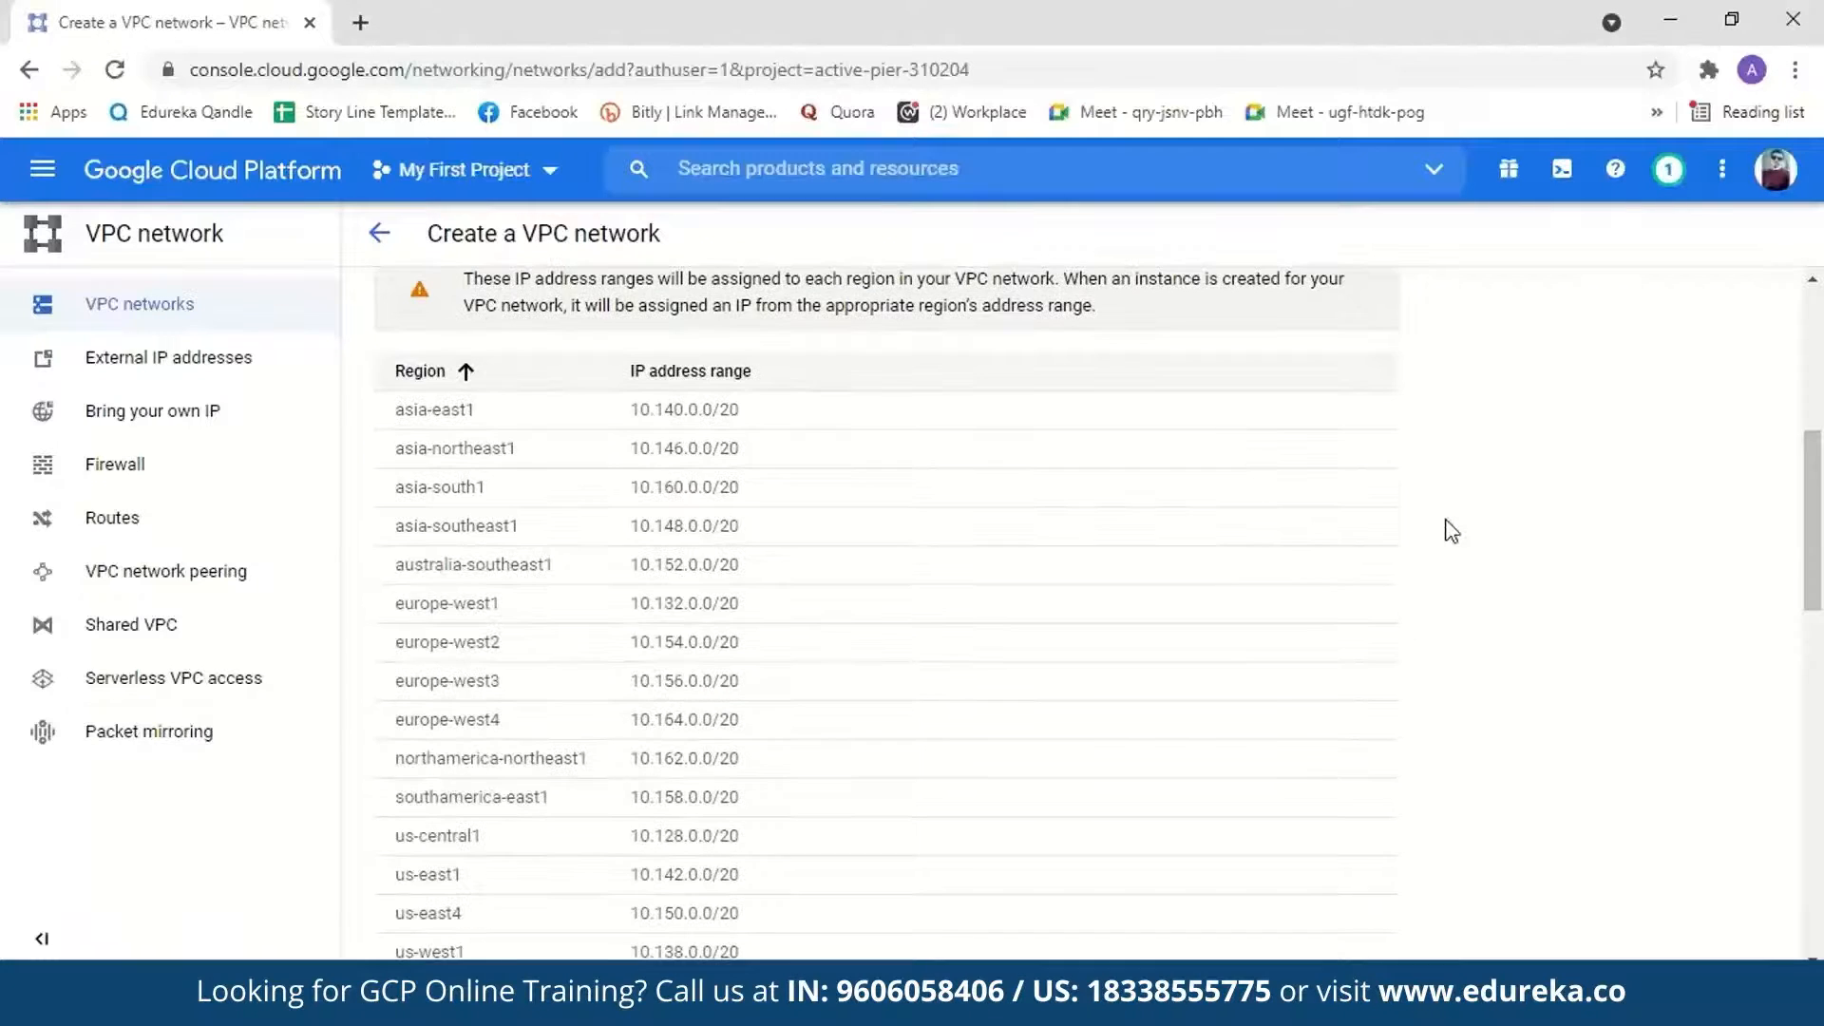
pyautogui.moveTo(1815, 538); pyautogui.dragTo(1822, 584)
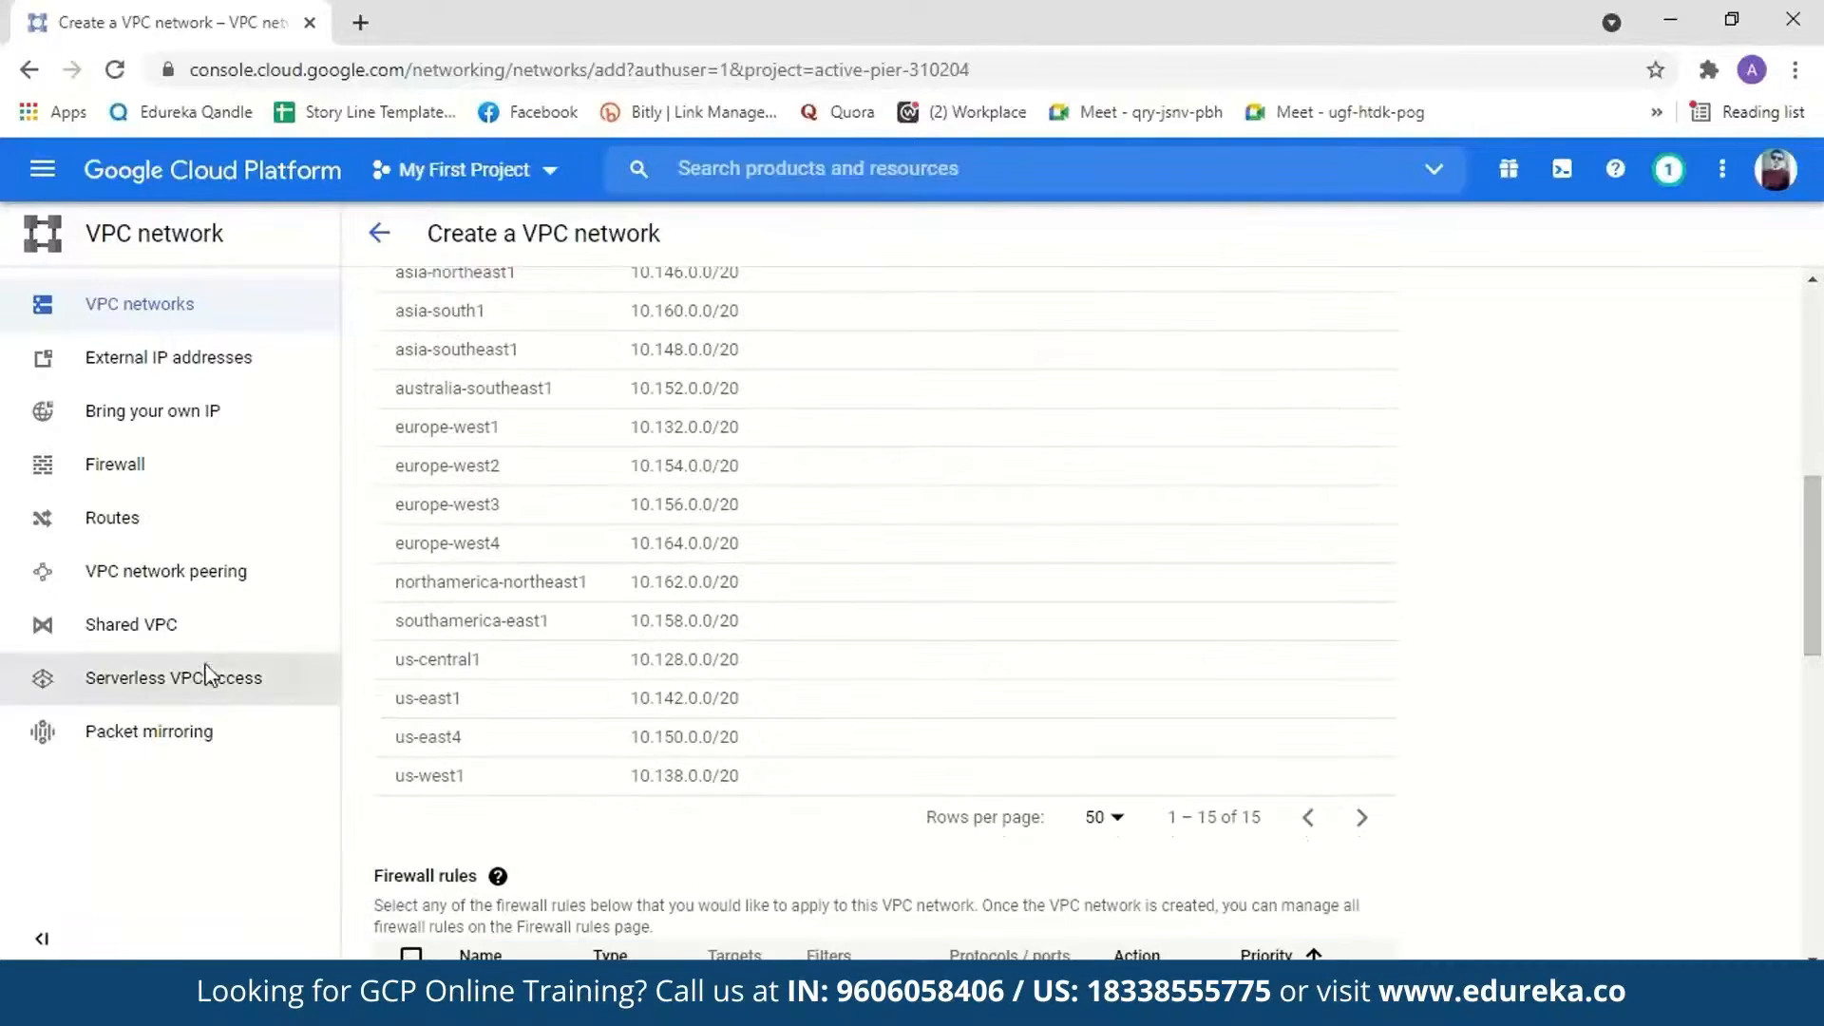
pyautogui.scroll(1, 1821, 594)
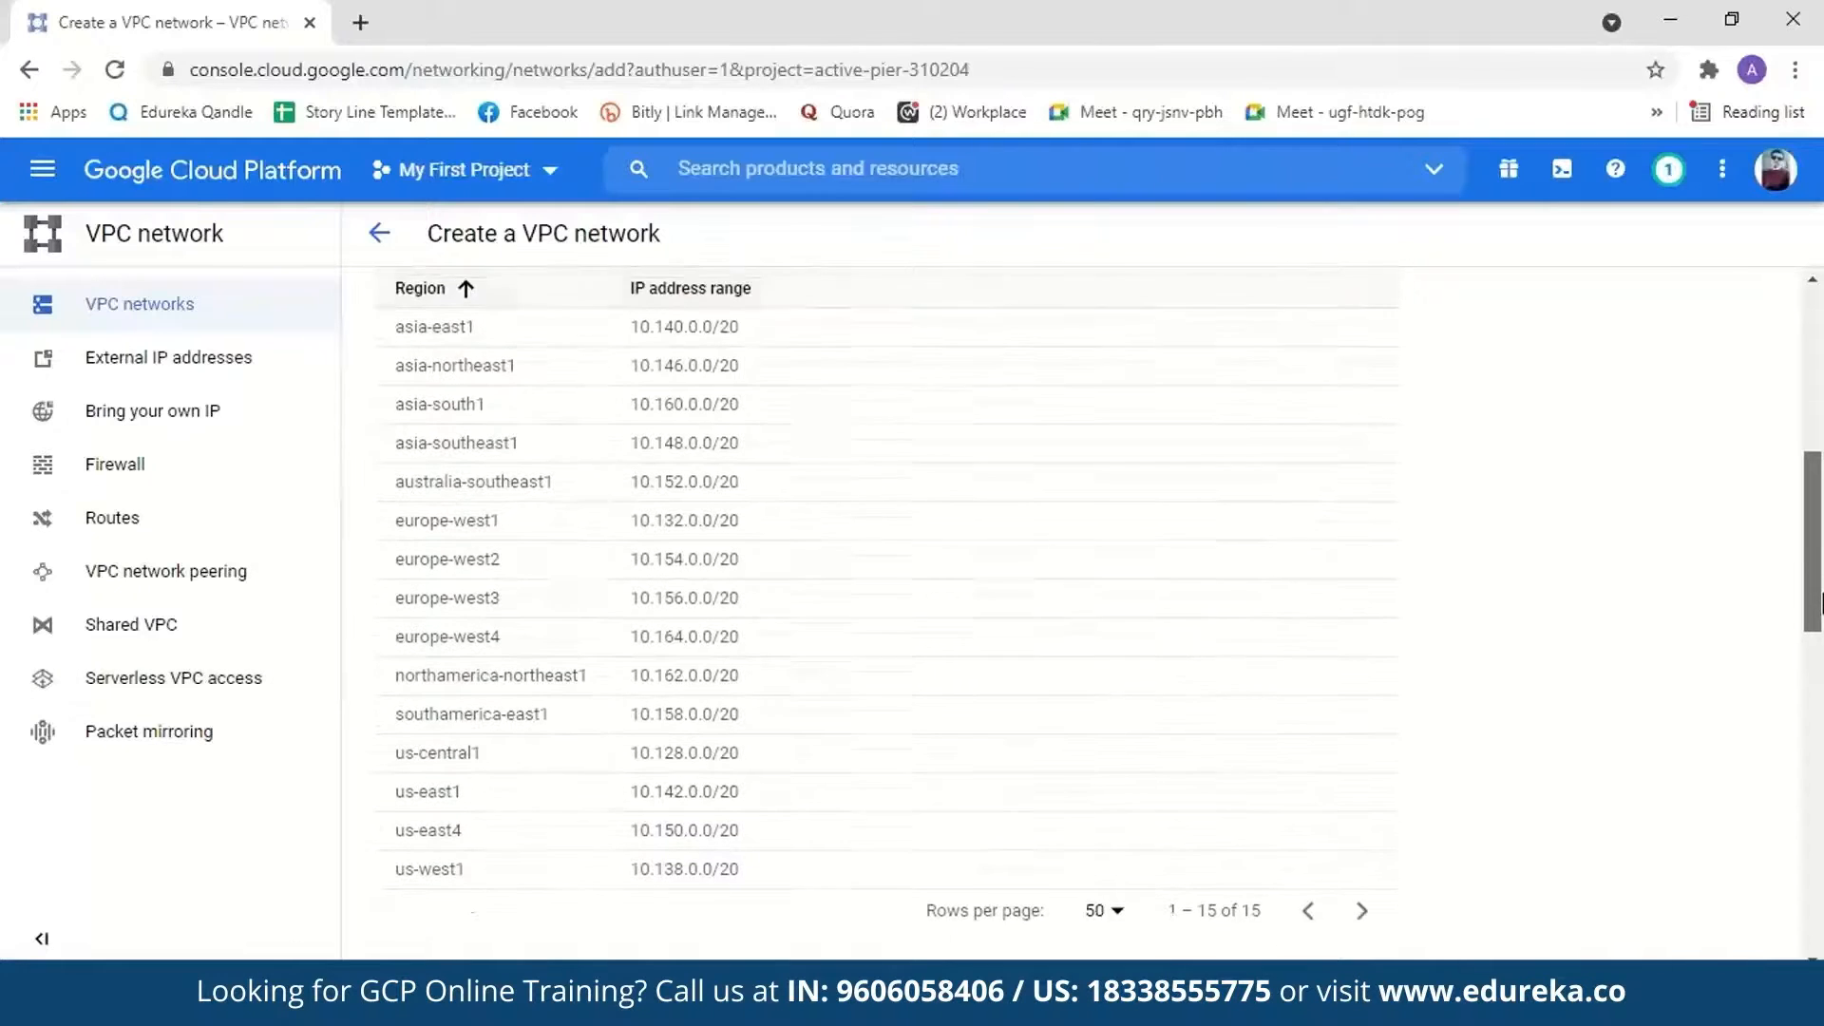
pyautogui.scroll(-6, 1821, 594)
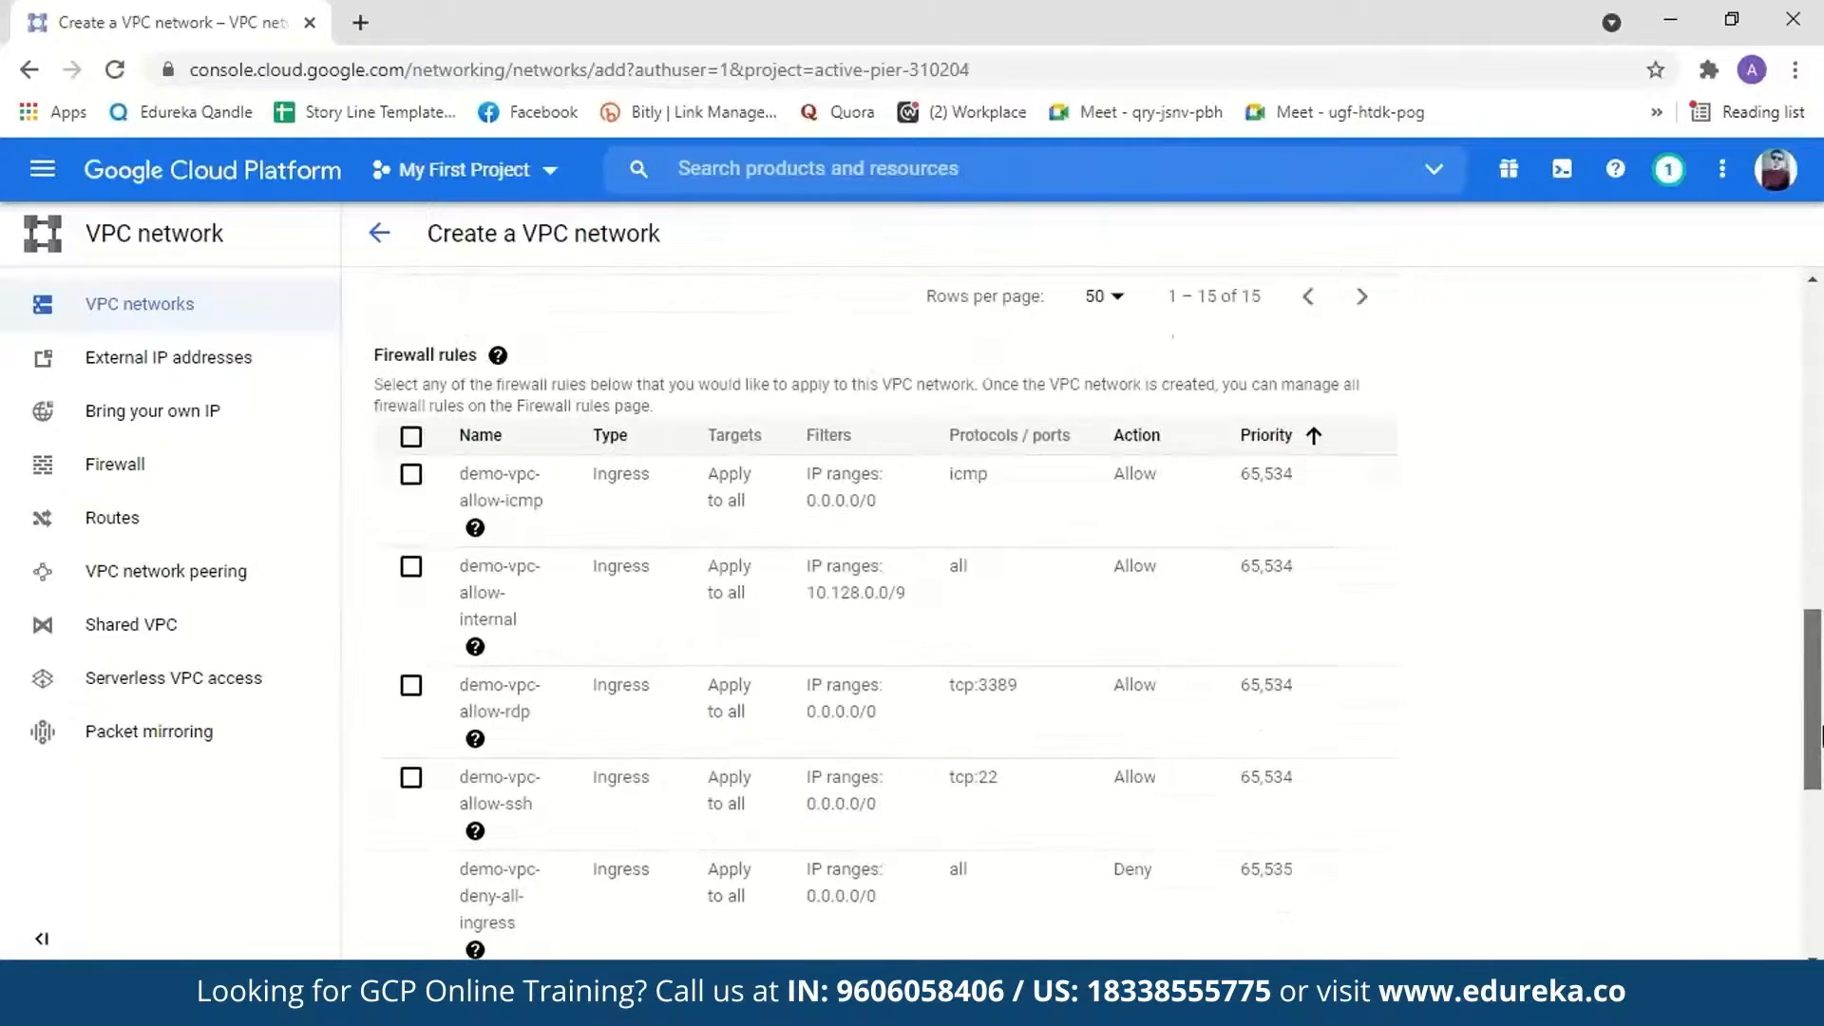
pyautogui.click(411, 465)
pyautogui.click(412, 465)
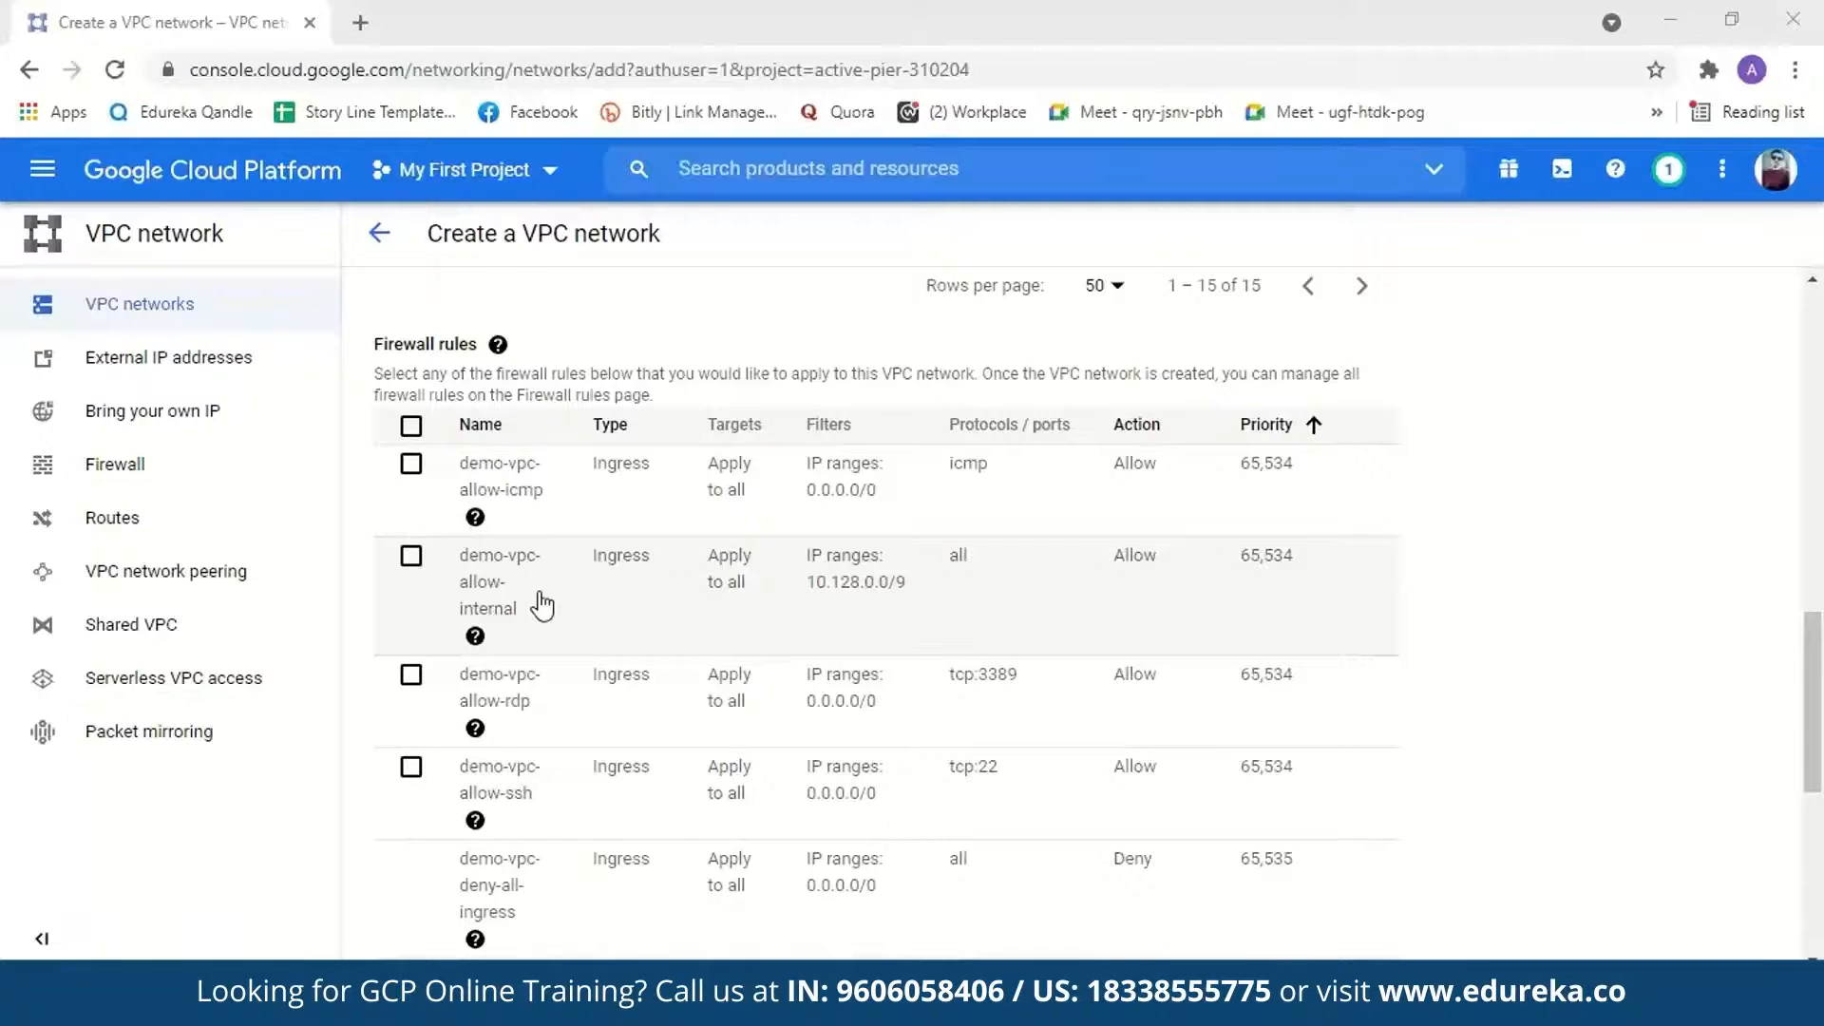
pyautogui.scroll(-2, 542, 605)
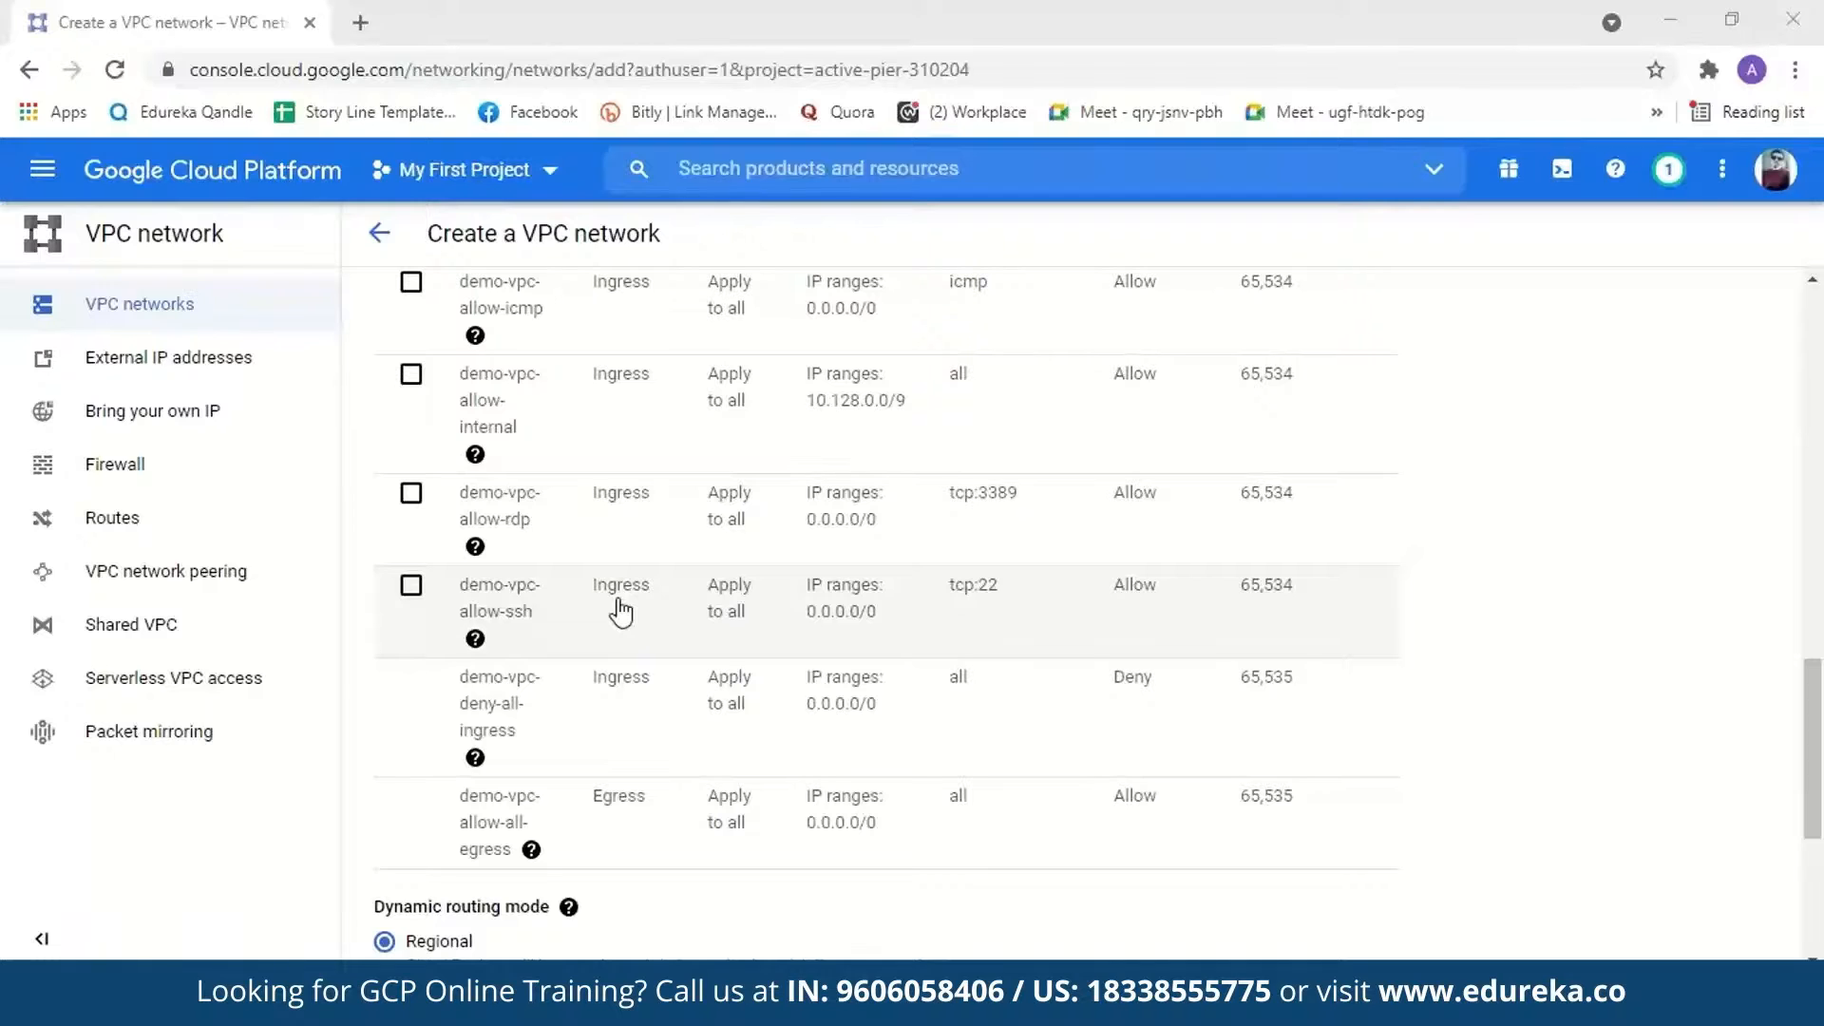
pyautogui.scroll(-1, 761, 659)
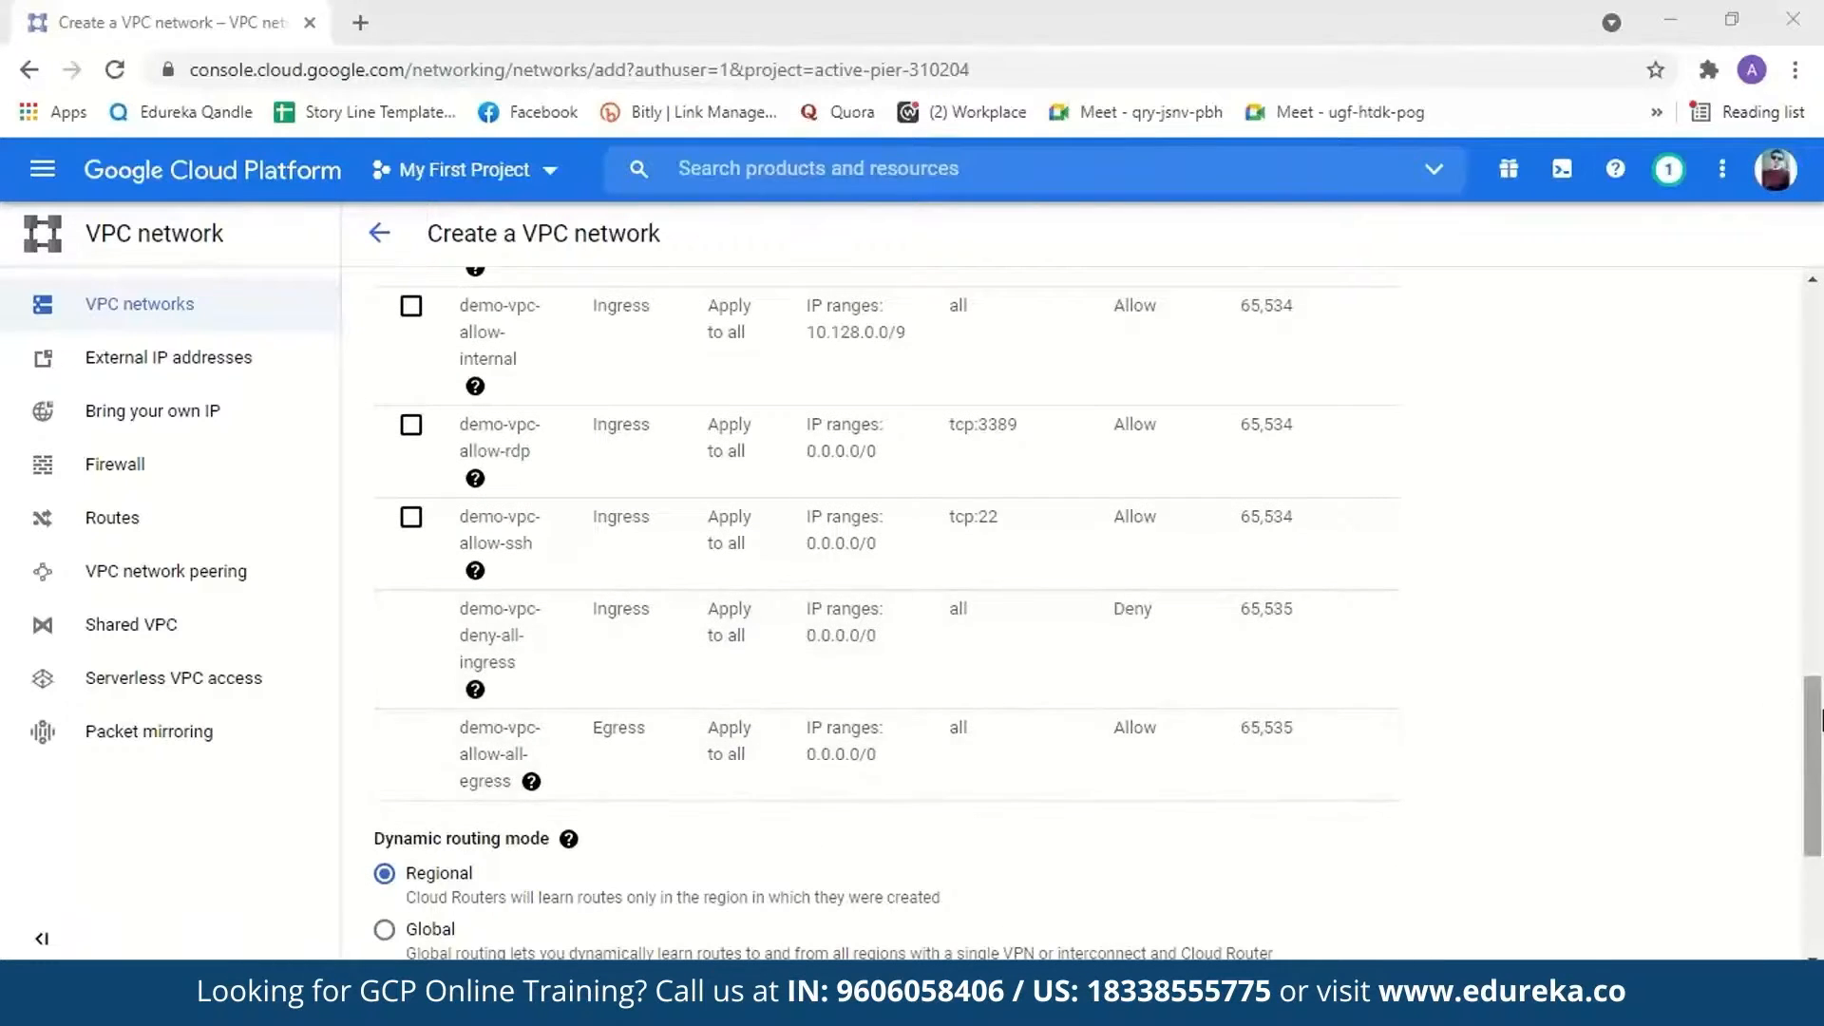
pyautogui.scroll(-3, 946, 596)
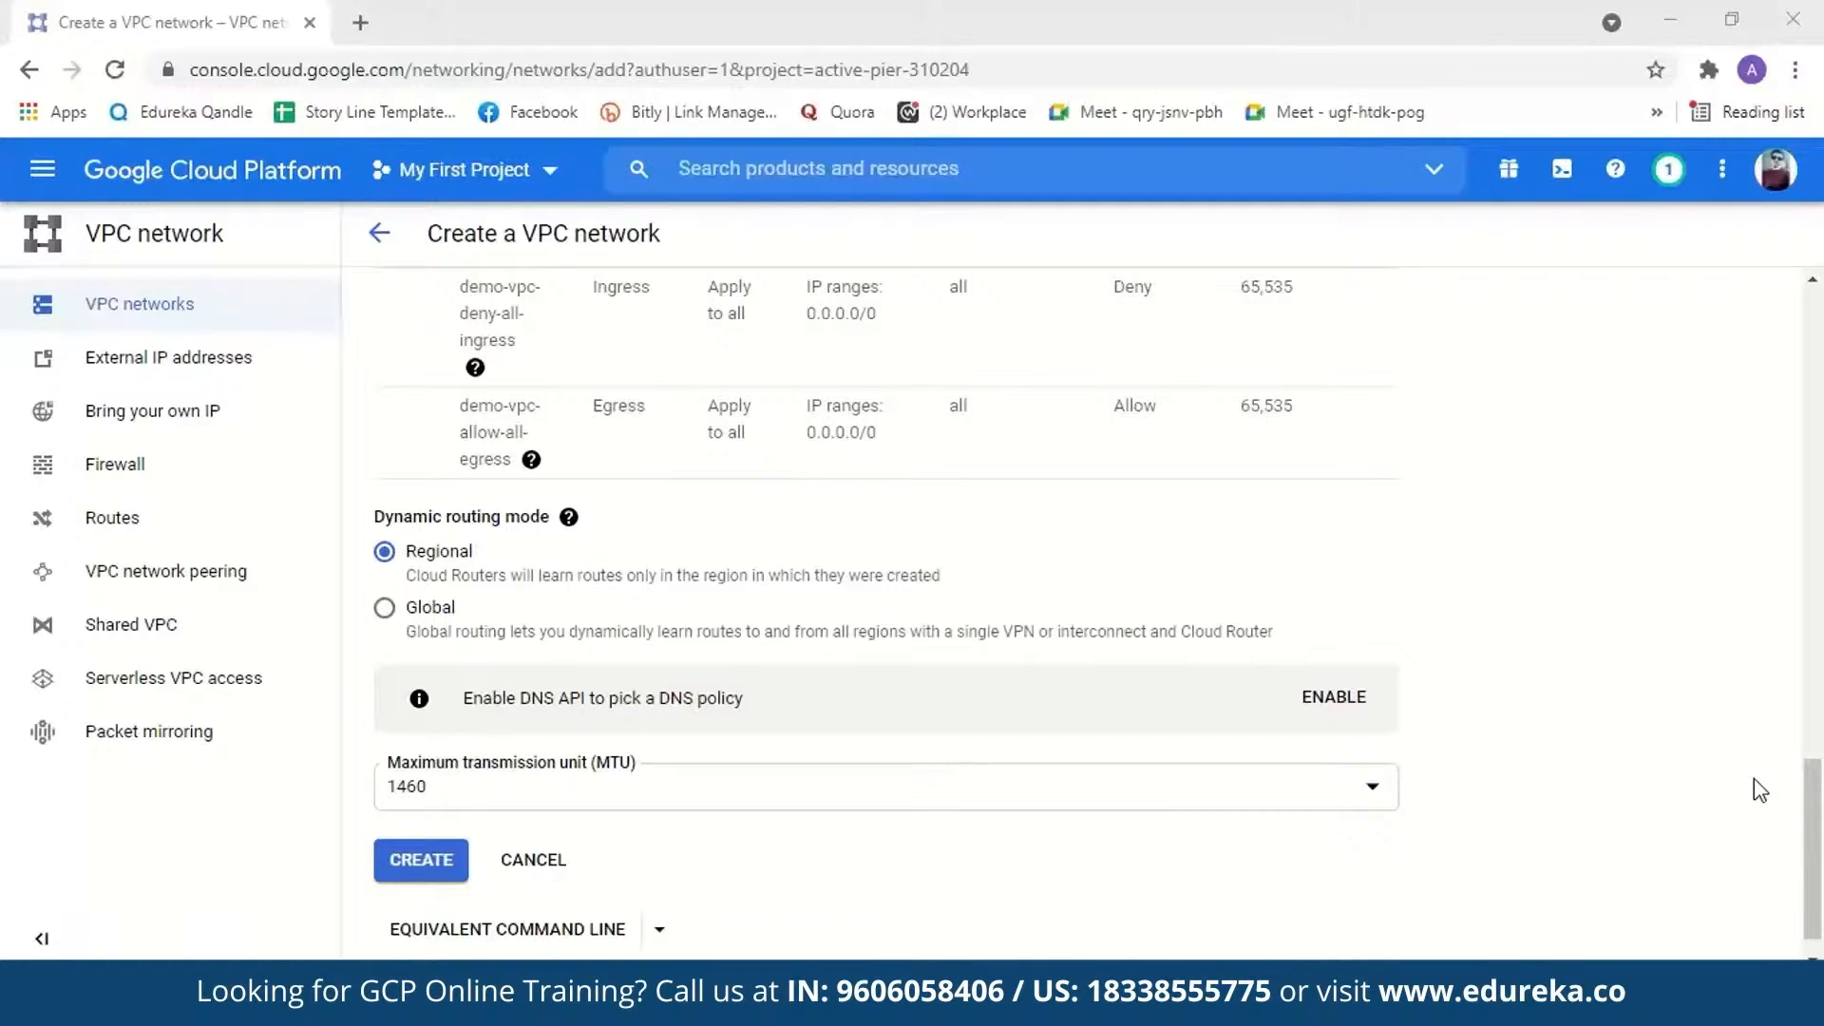
# - Set the subnet creation mode to Custom and name the subnet demo-vpc-subnet1
pyautogui.moveTo(1812, 838); pyautogui.dragTo(1812, 416)
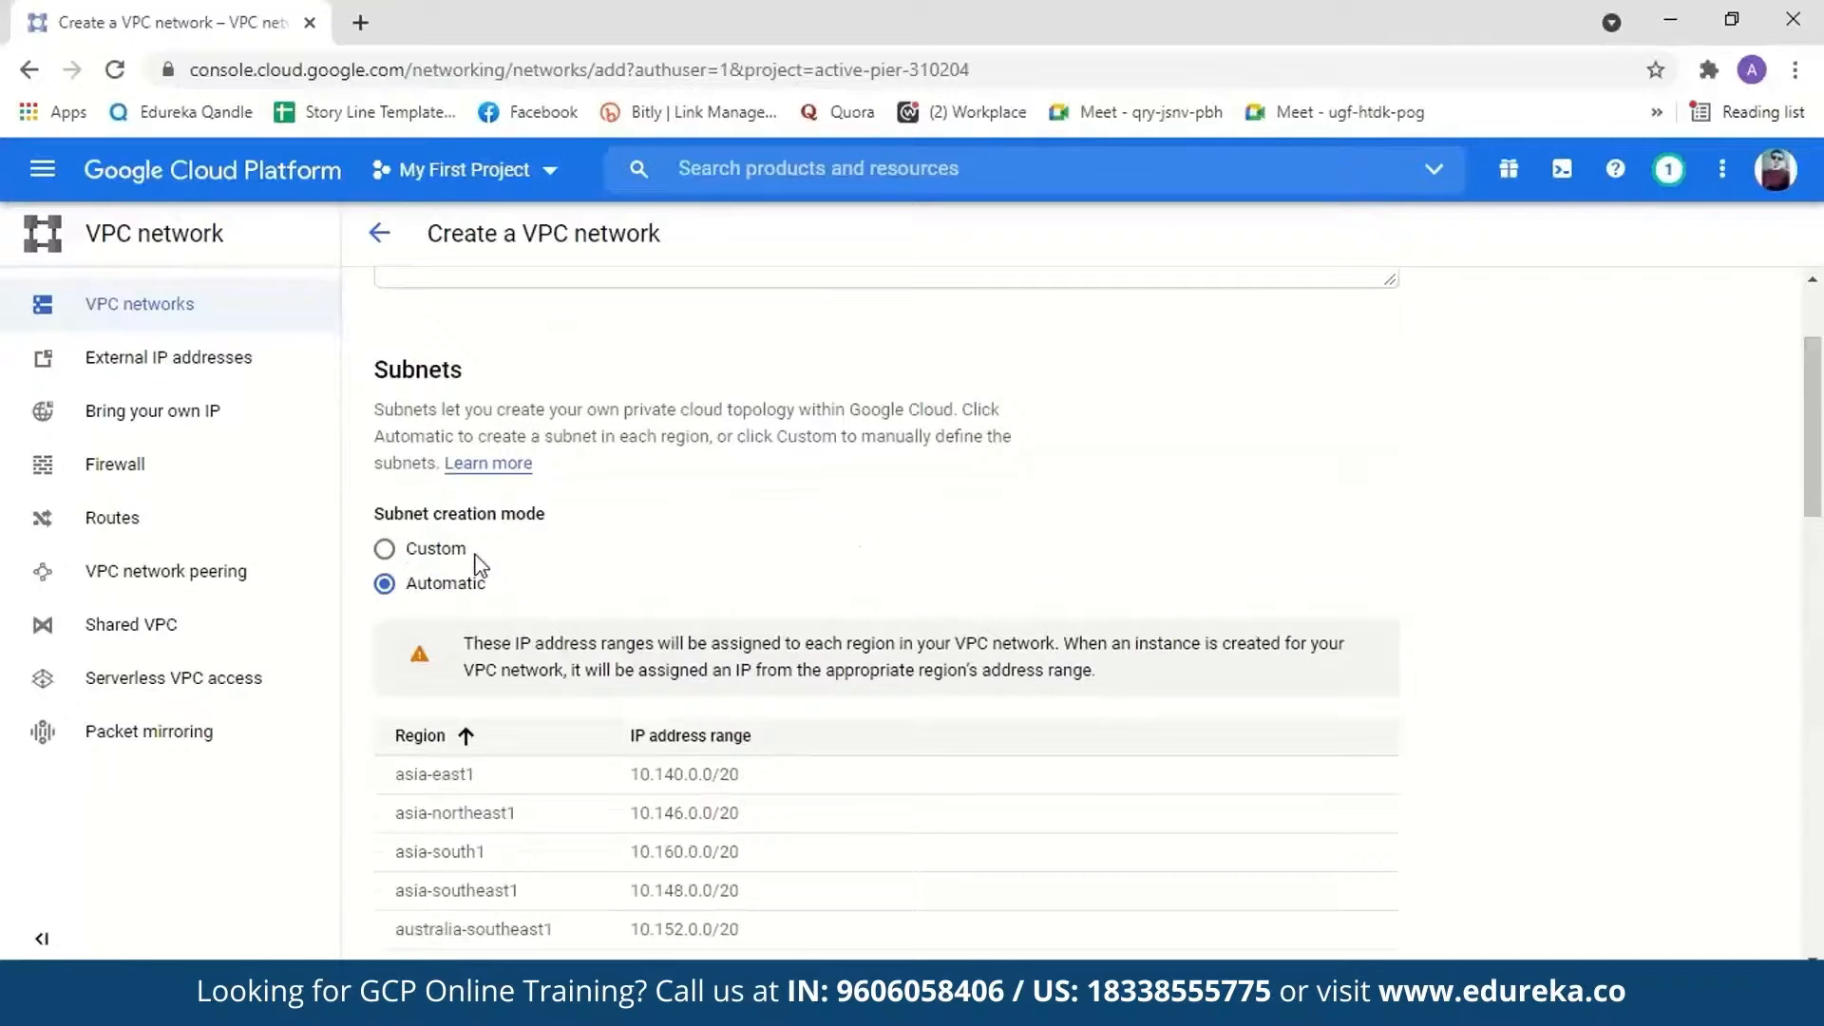
pyautogui.click(384, 549)
pyautogui.scroll(-1, 1140, 608)
pyautogui.click(1364, 610)
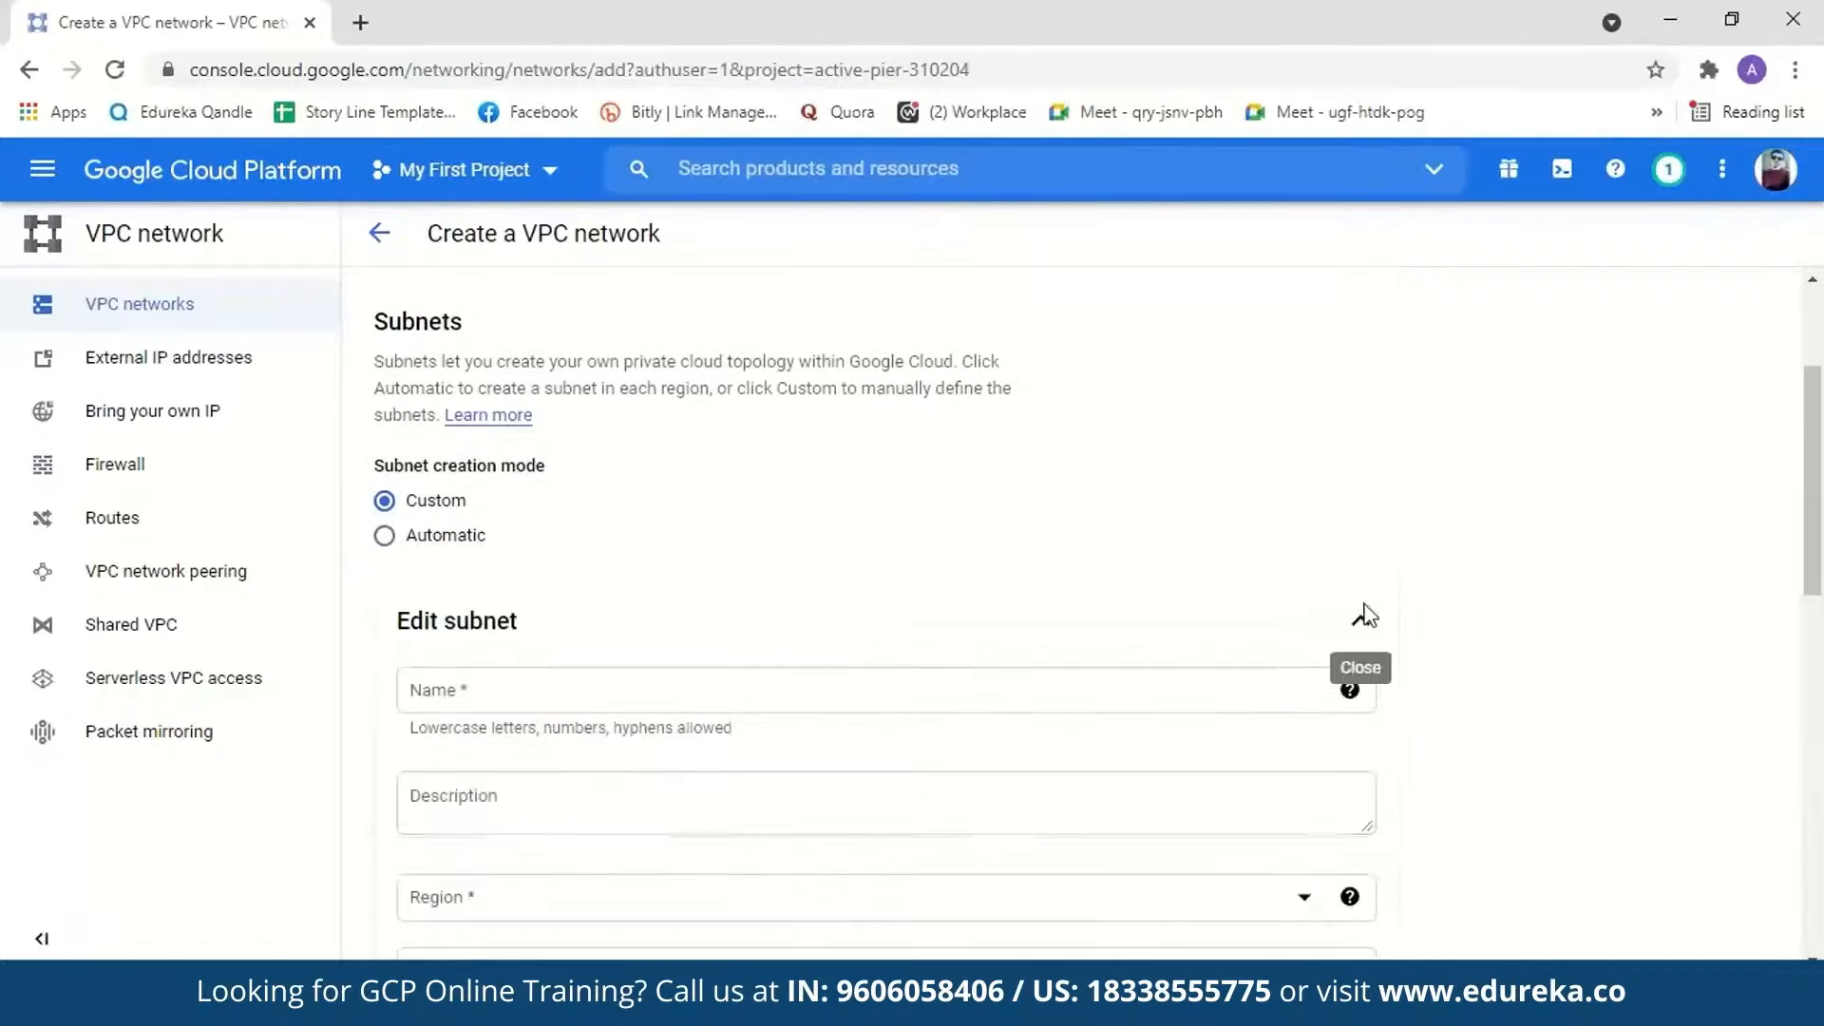
pyautogui.click(905, 706)
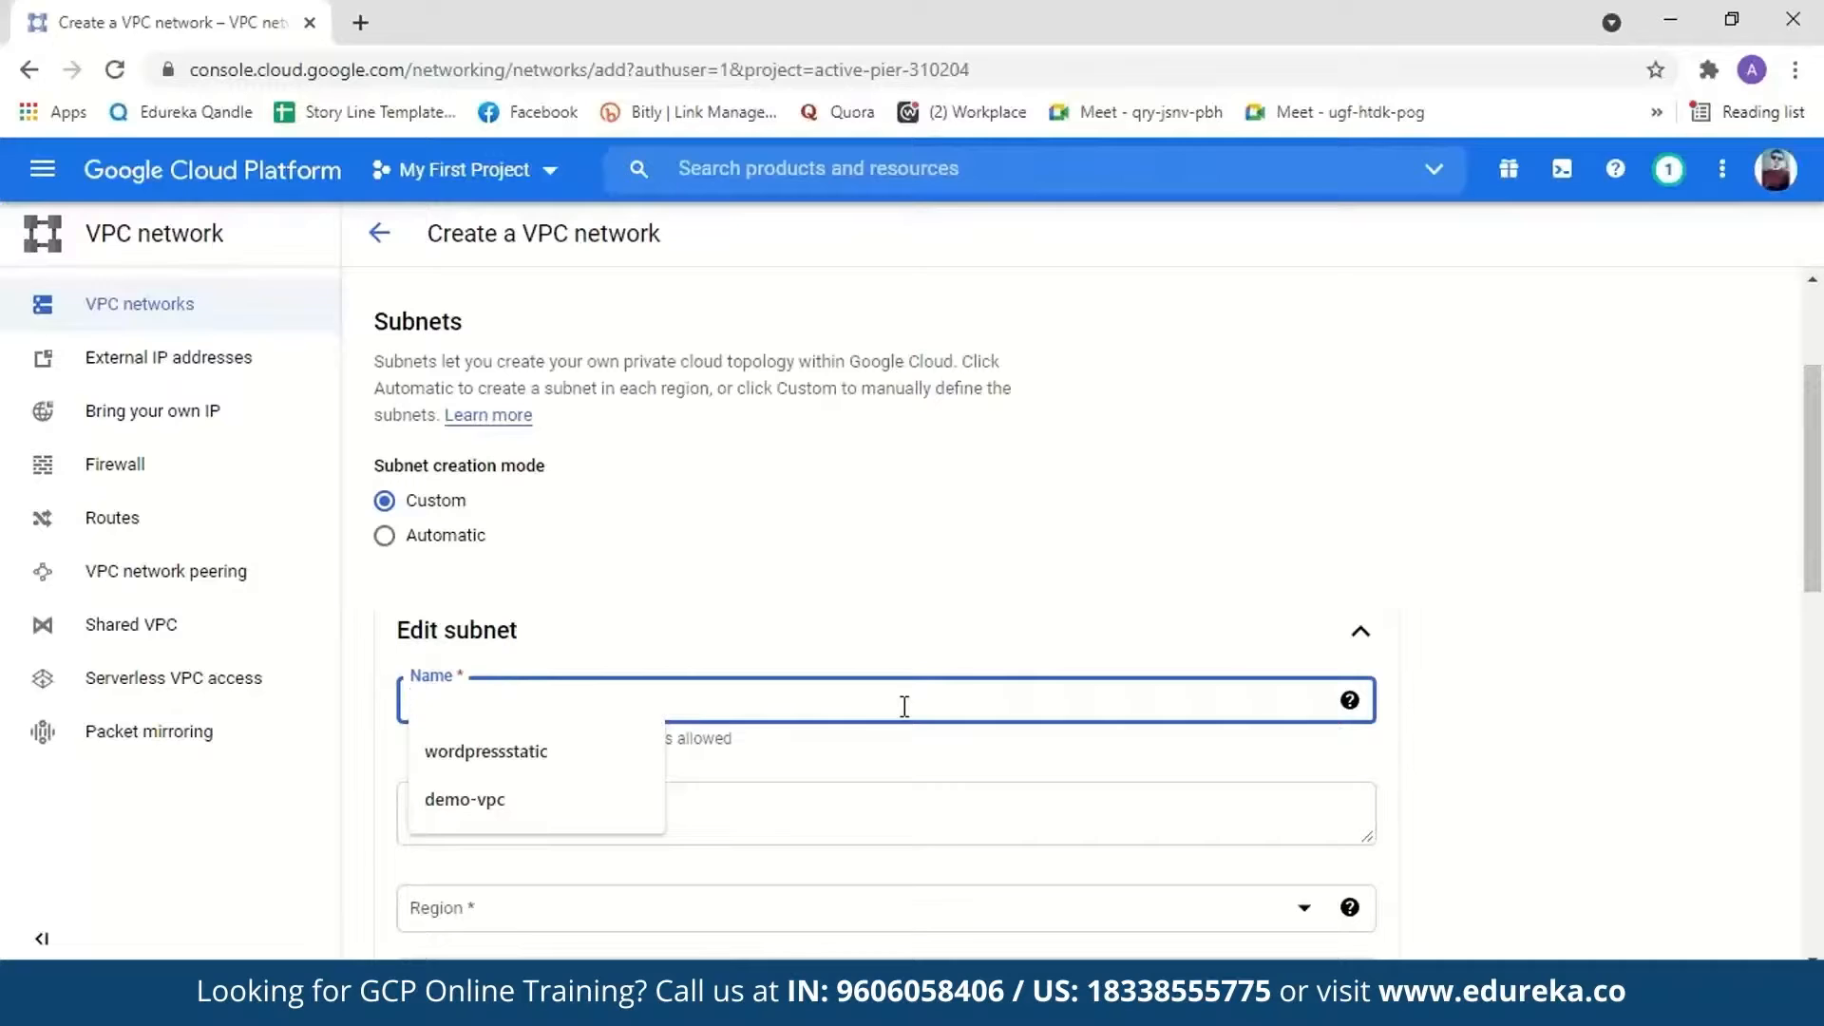
pyautogui.write('demo-vp')
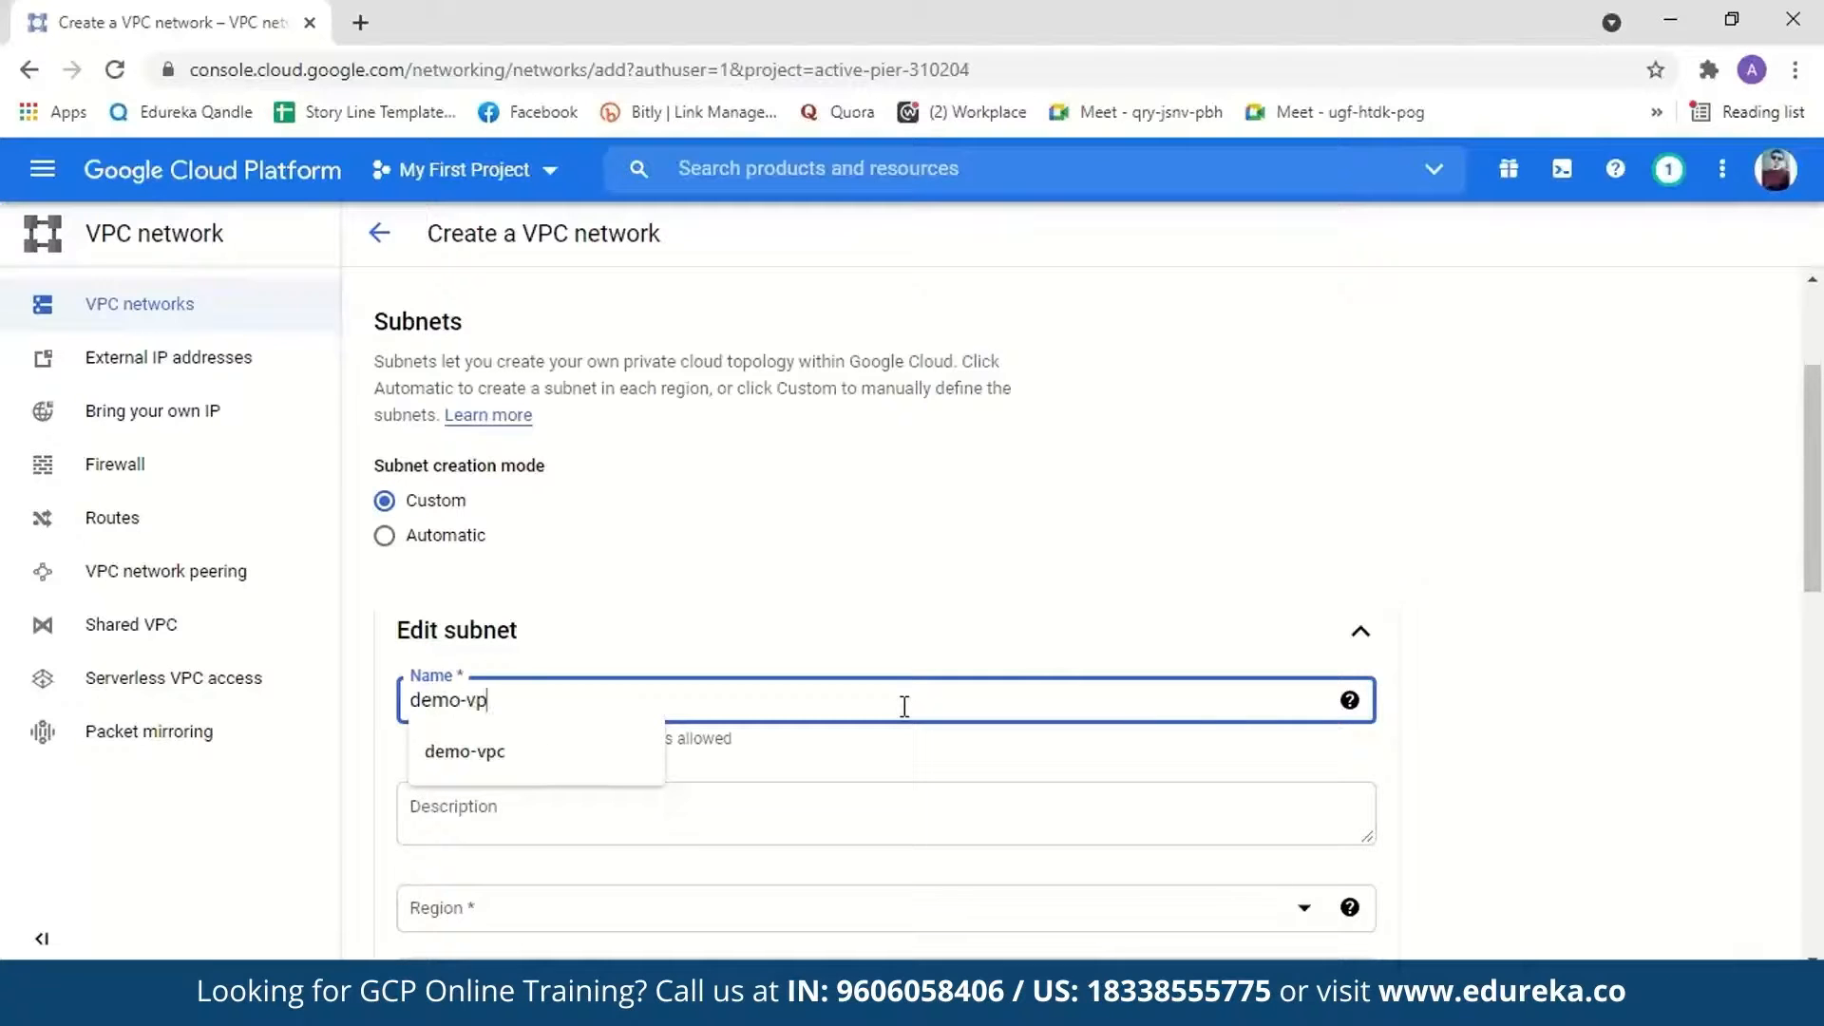
pyautogui.write('c-subnet1')
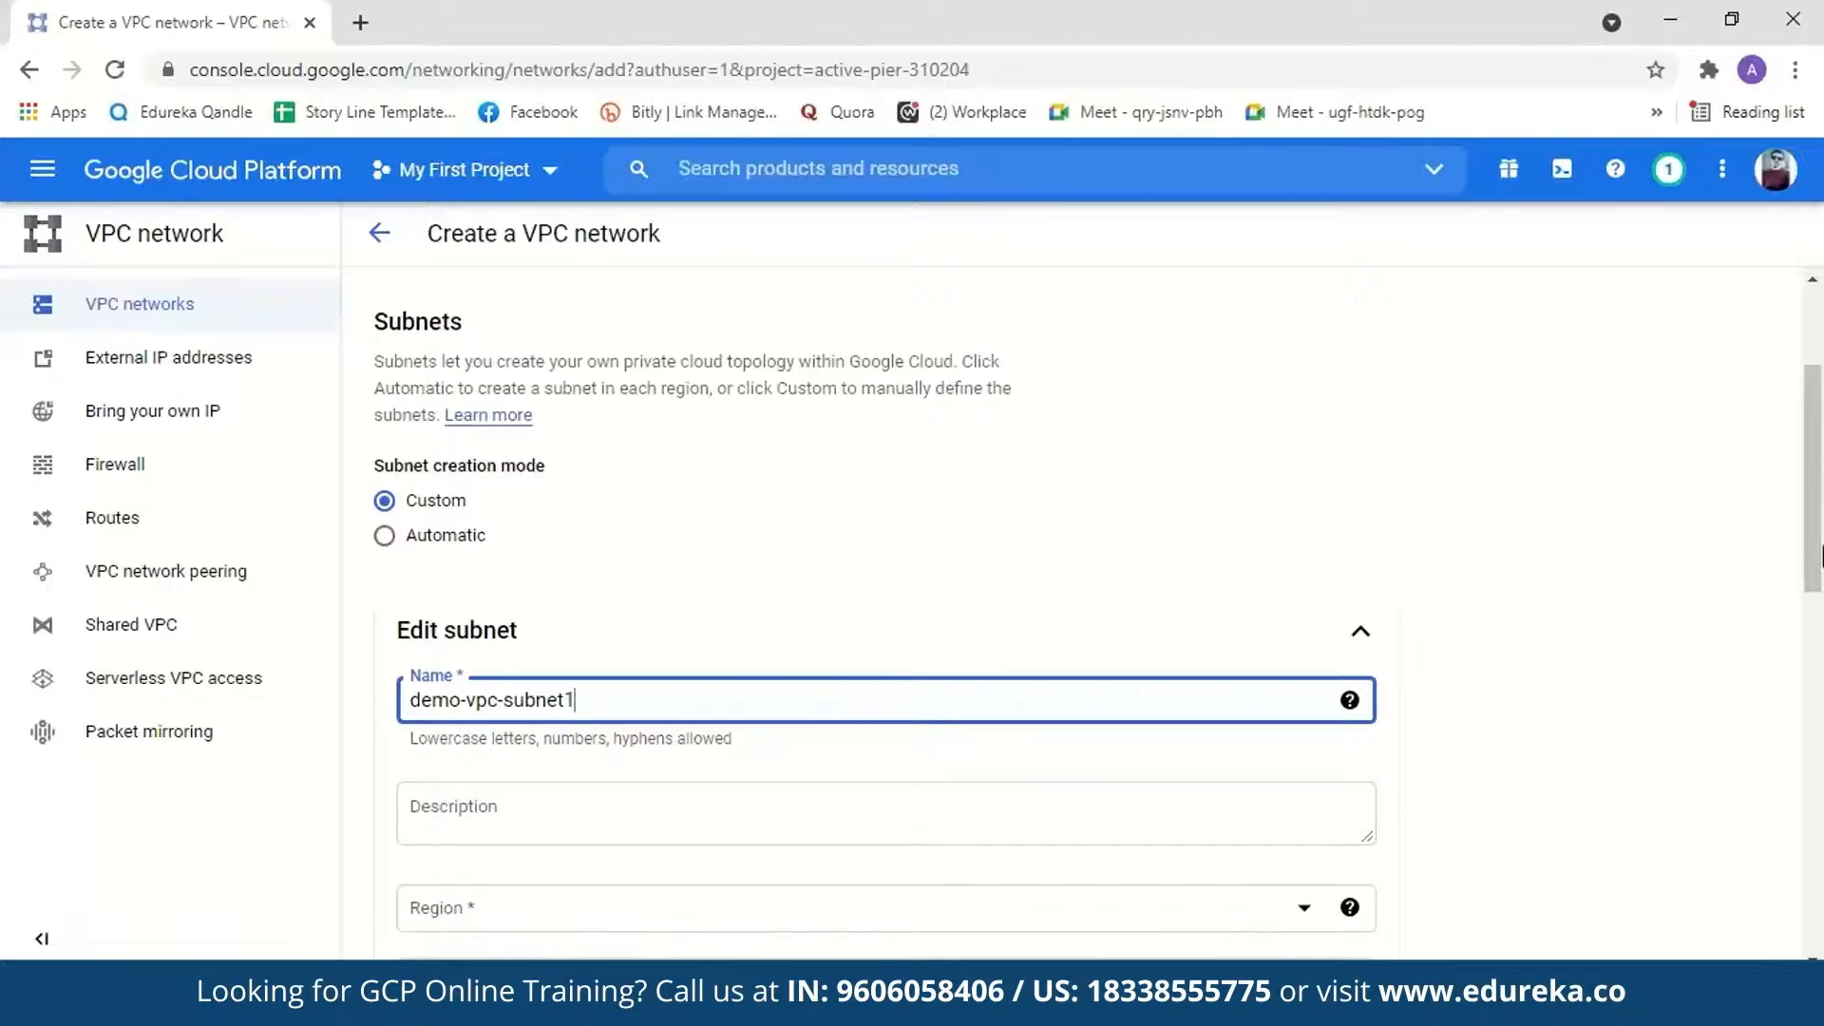
# - Set the subnet's region to us-east1 and its IP address range to 10.0.1.0/24
pyautogui.scroll(-3, 1821, 556)
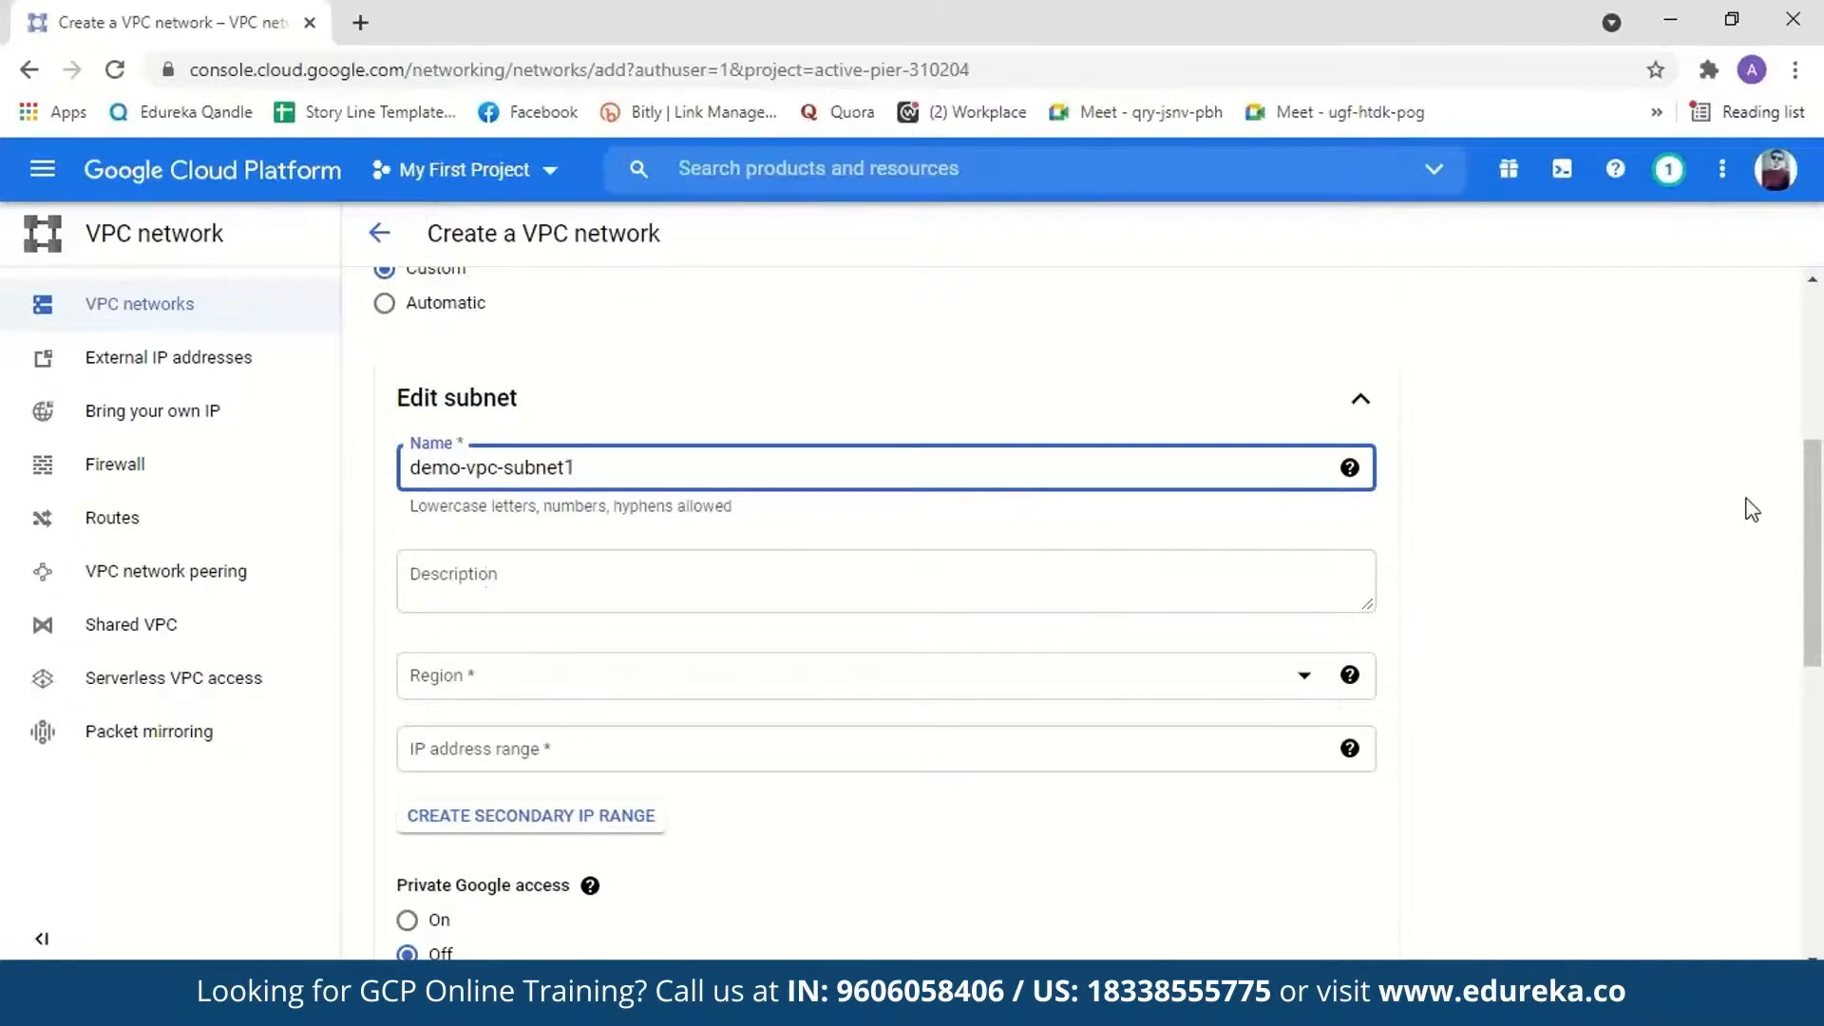
pyautogui.scroll(-1, 1750, 509)
pyautogui.click(1304, 593)
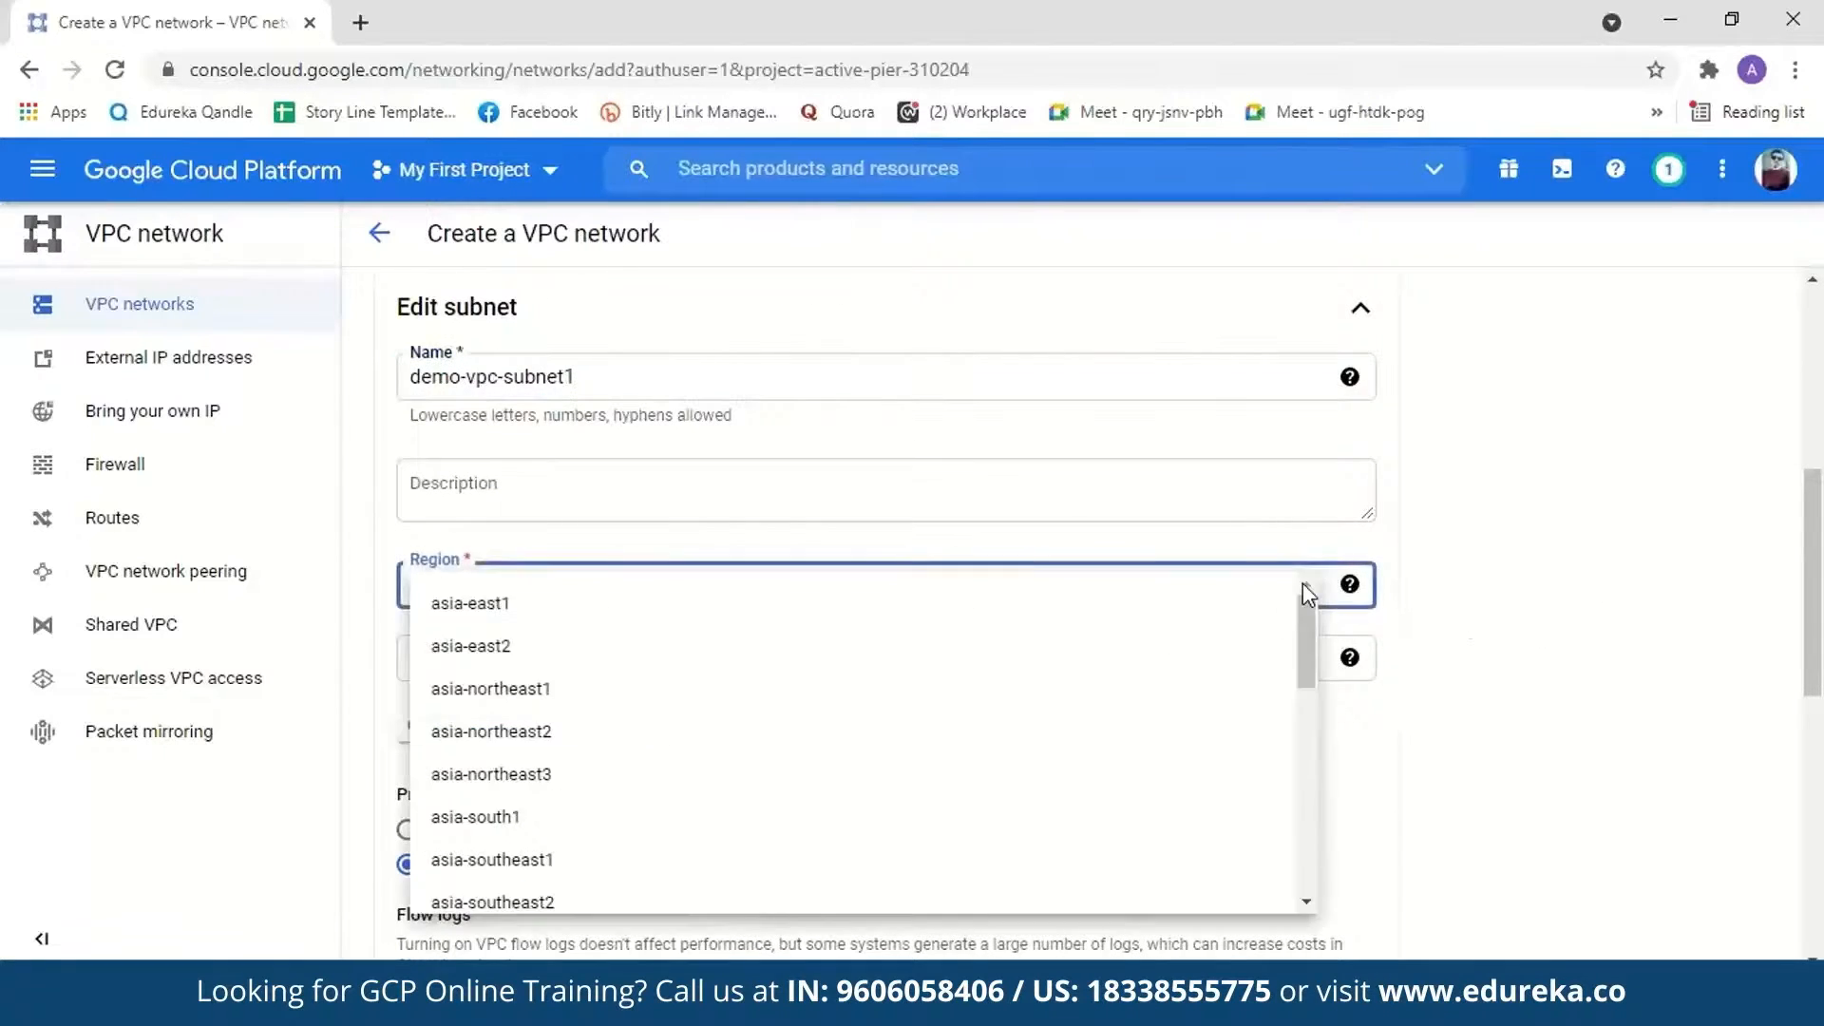
pyautogui.moveTo(1305, 613); pyautogui.dragTo(1294, 838)
pyautogui.click(989, 680)
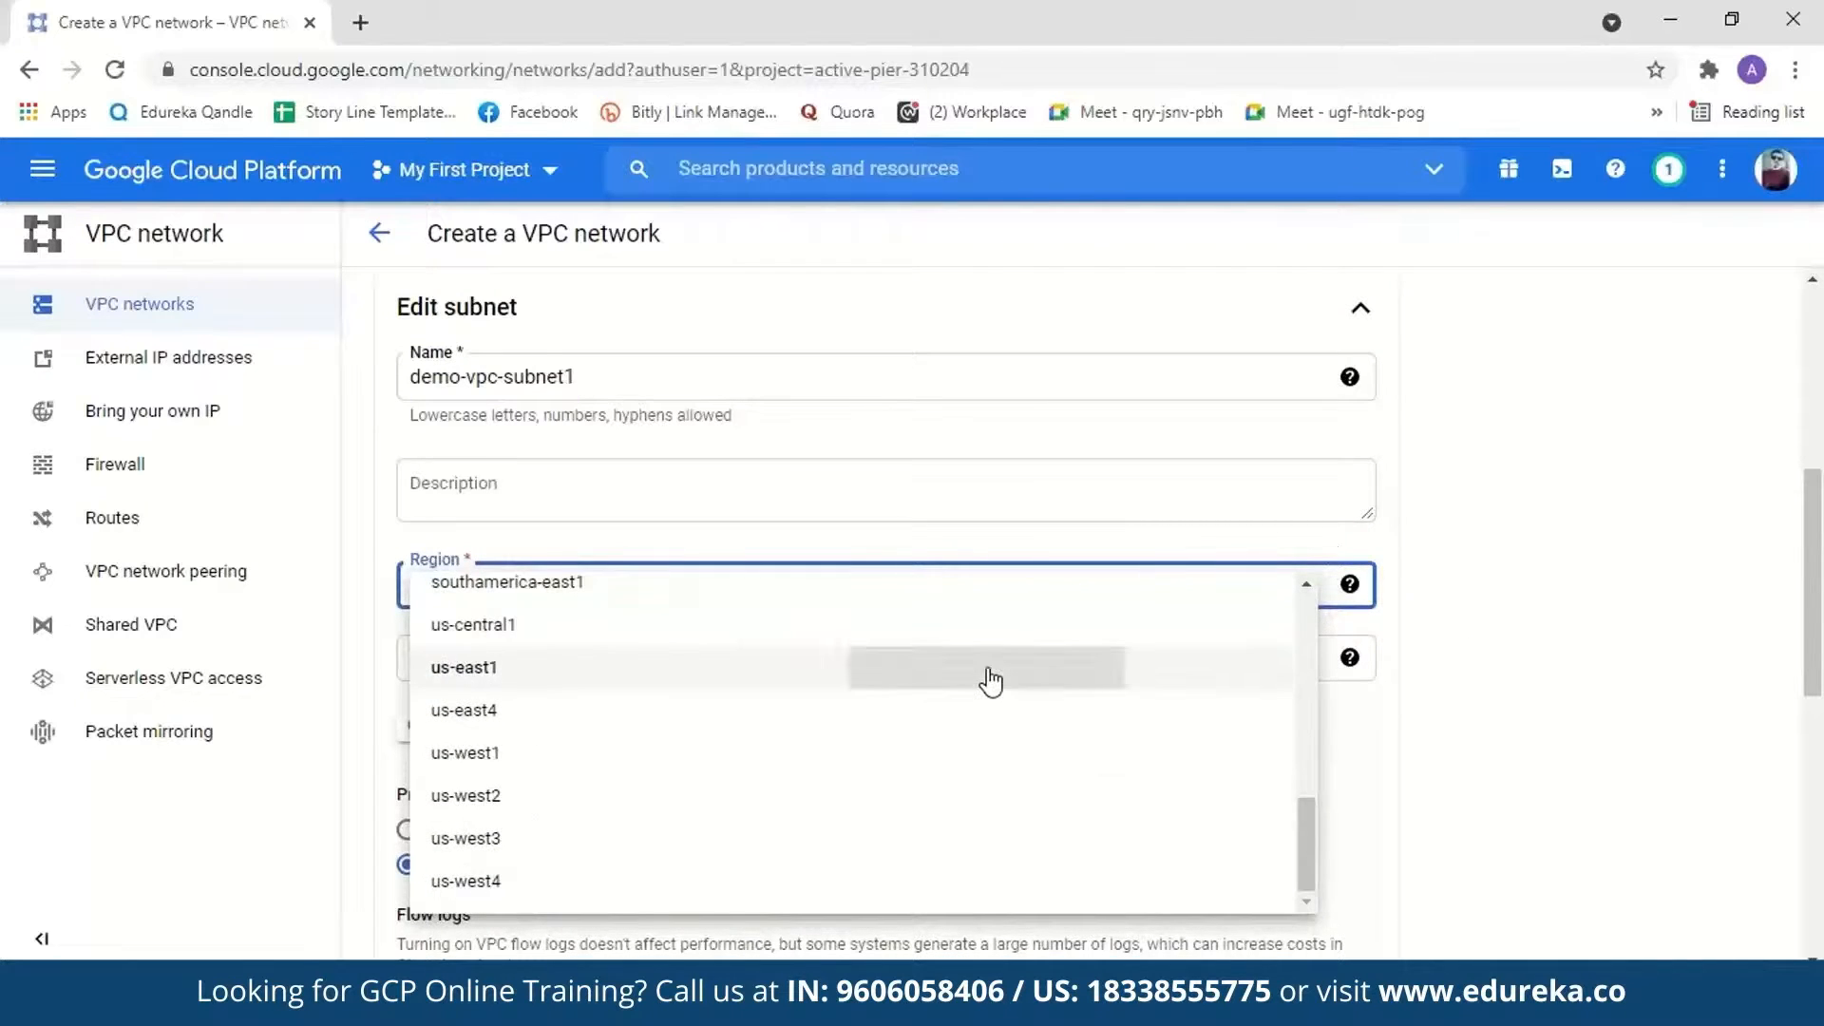
pyautogui.click(990, 661)
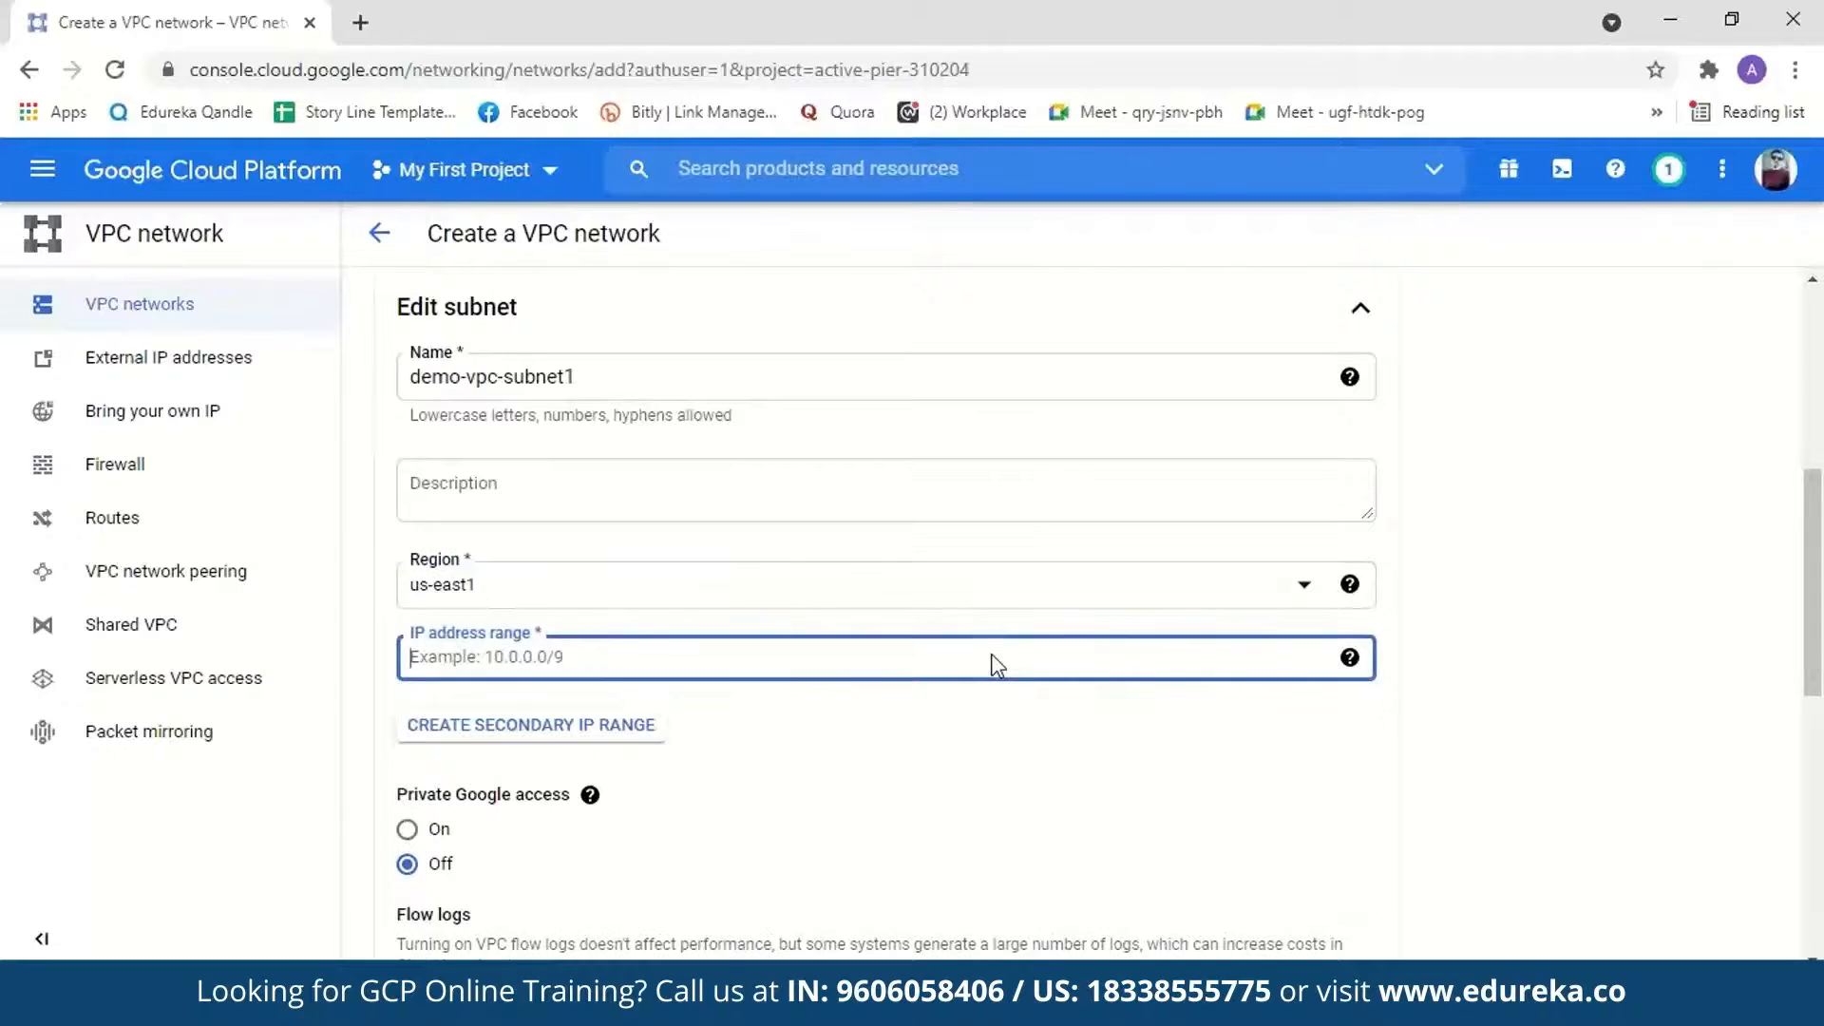
pyautogui.write('1')
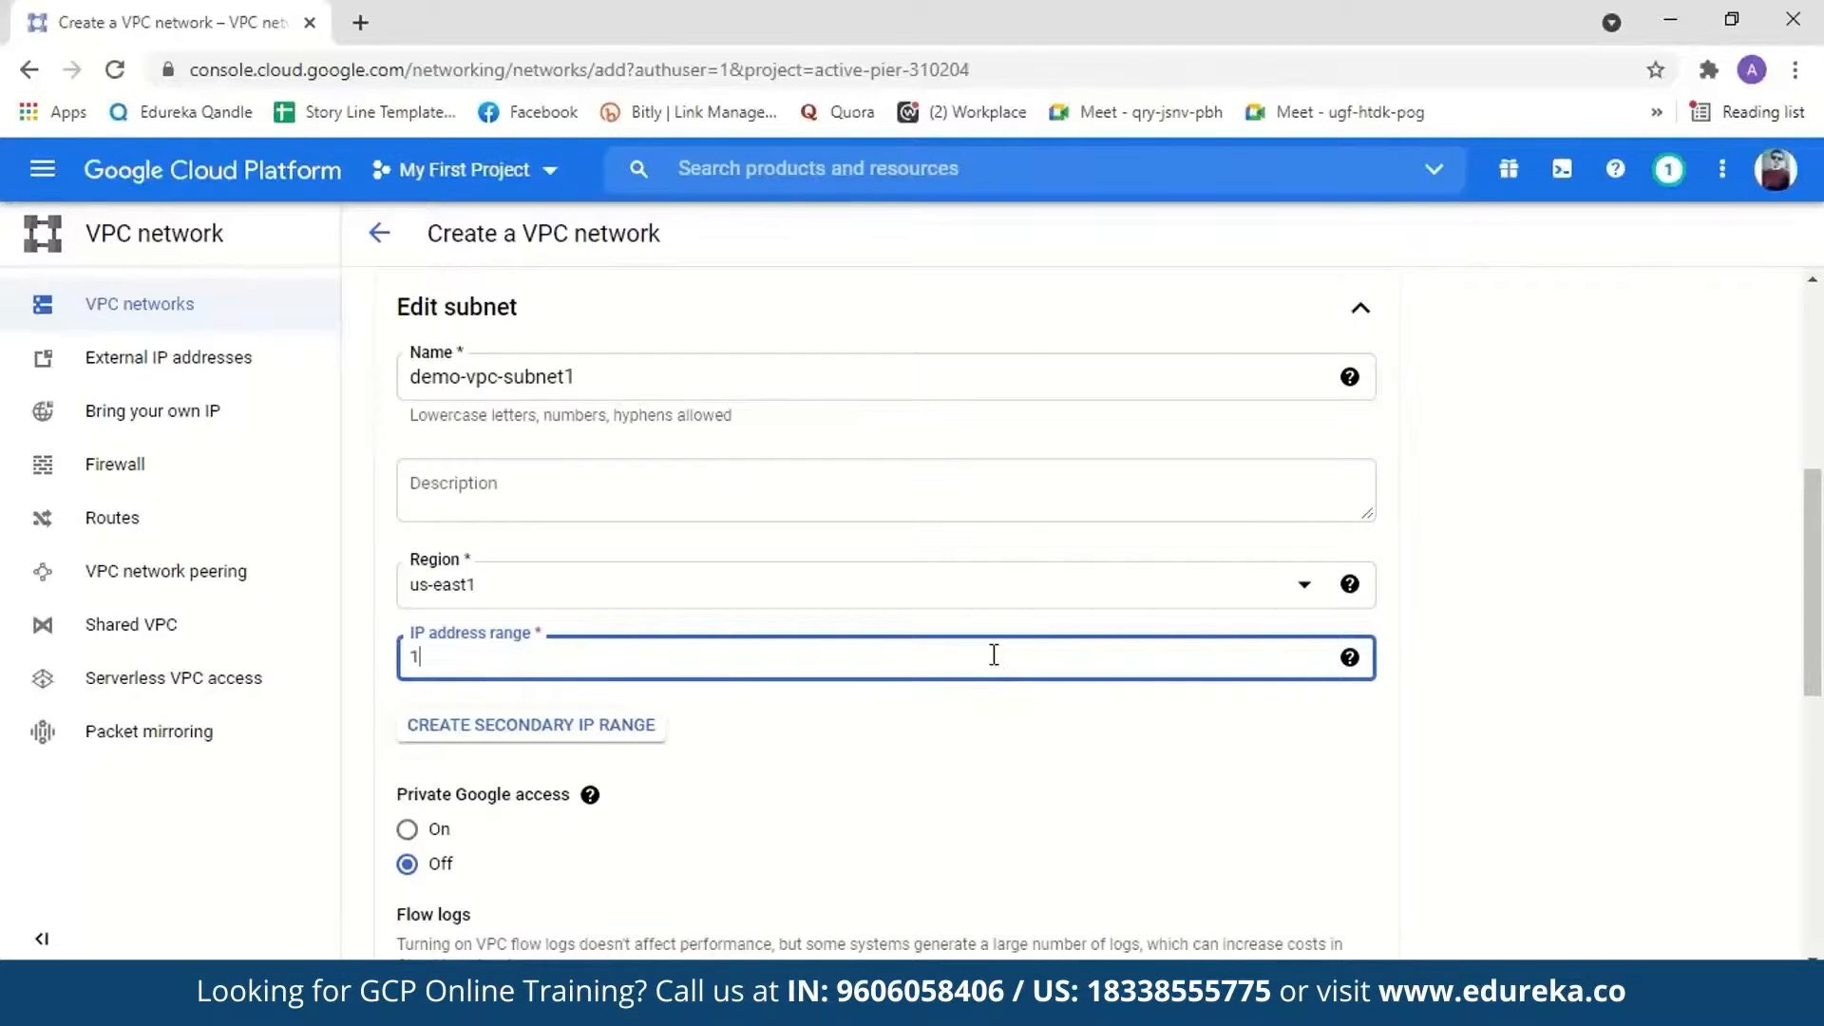
pyautogui.write('0.0.1.0/24')
# - Turn on Private Google access for the subnet
pyautogui.scroll(-2, 1738, 627)
pyautogui.moveTo(590, 632)
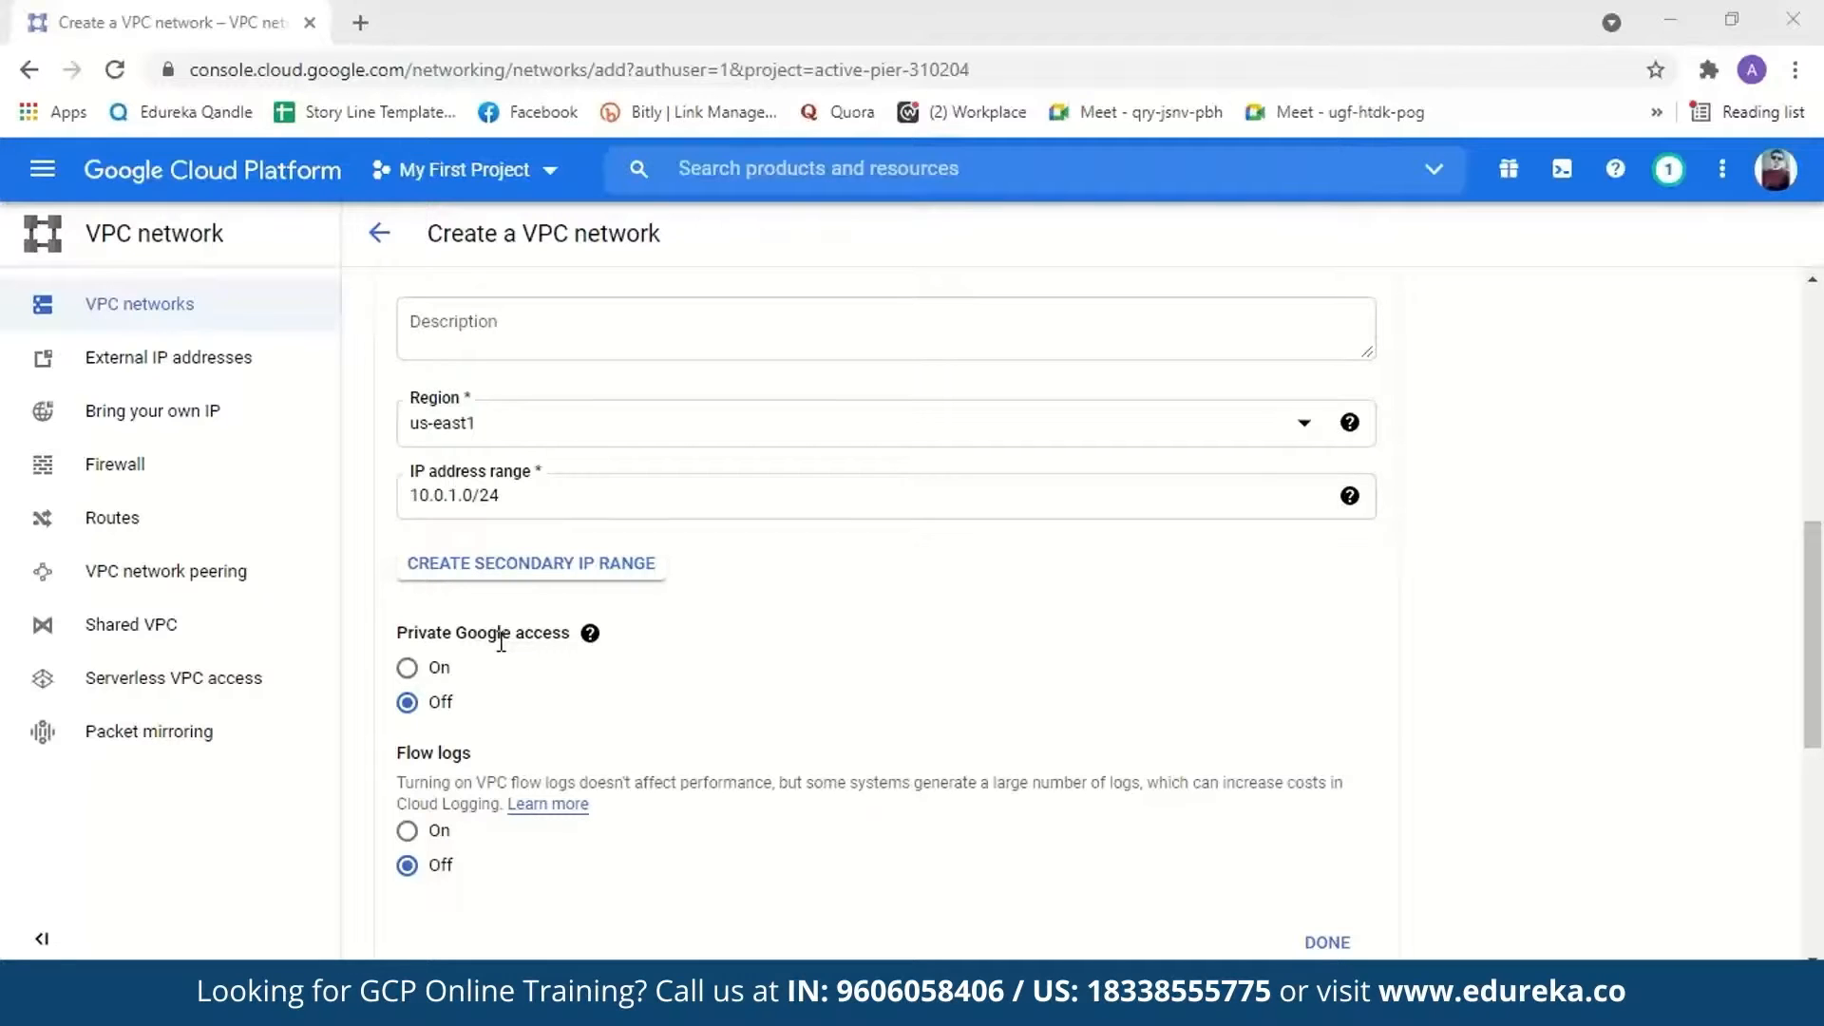
pyautogui.click(407, 667)
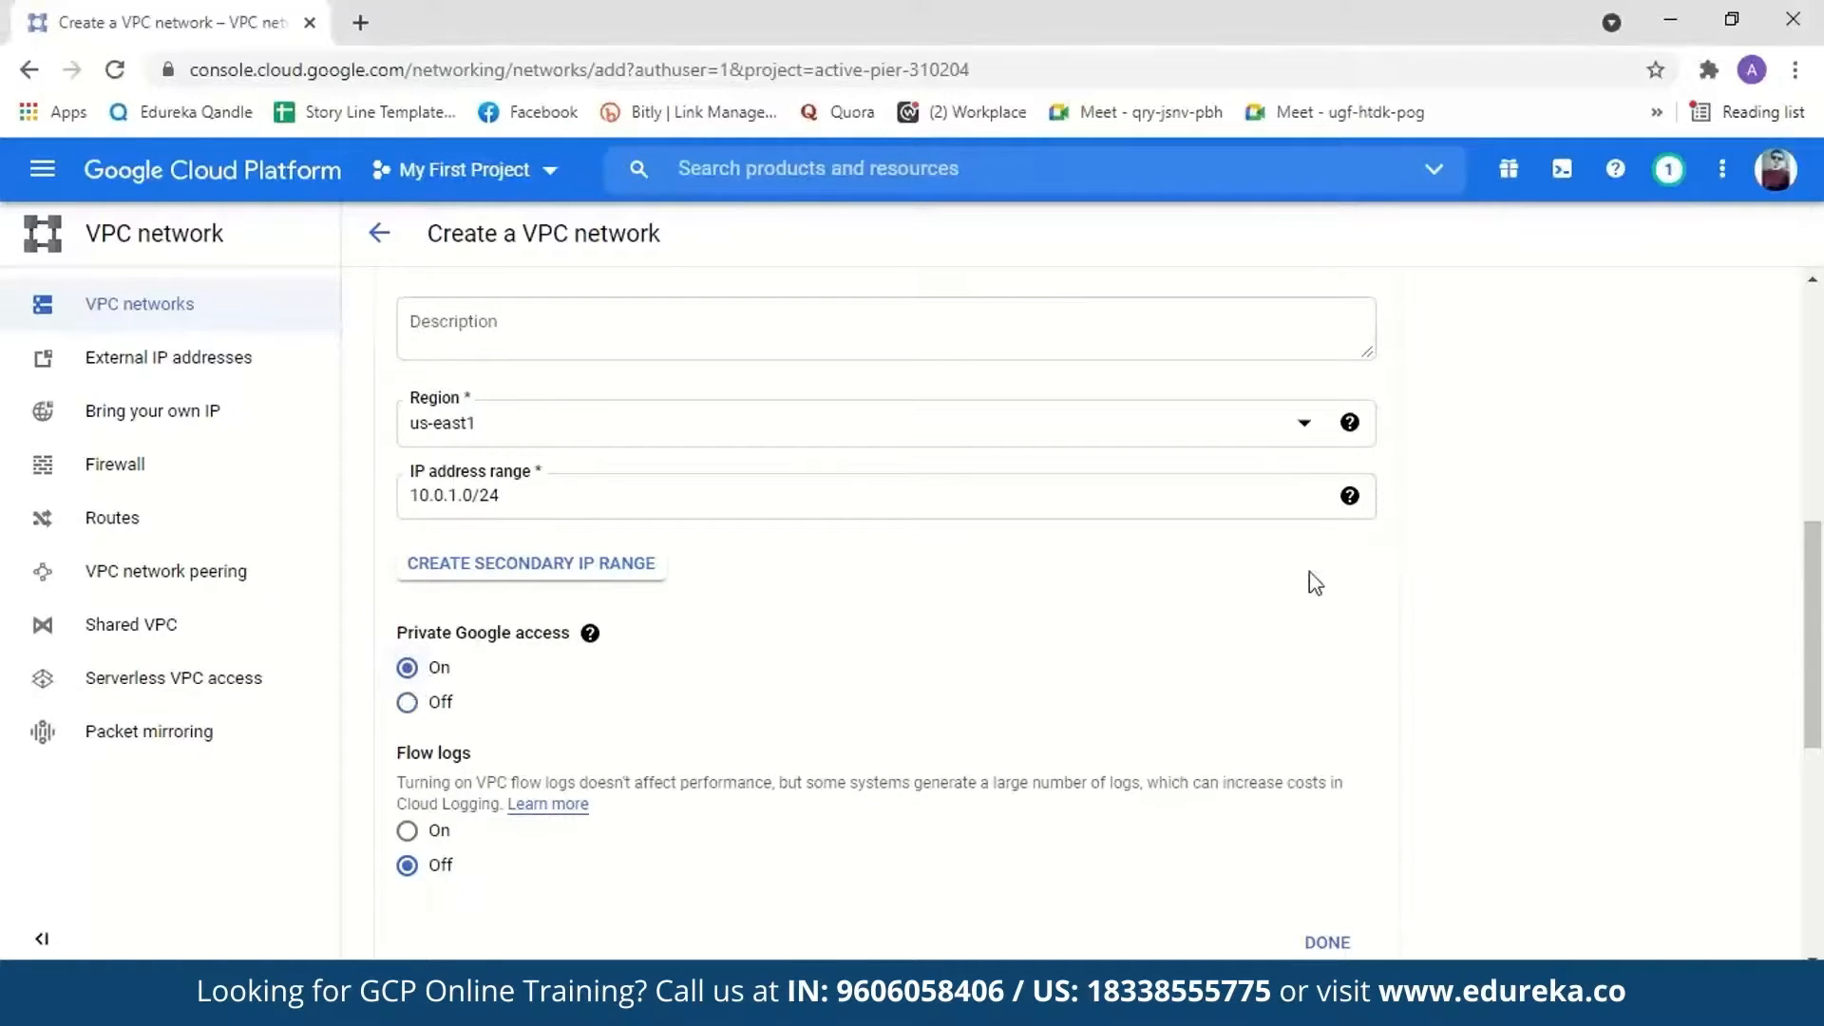
# - Finish defining demo-vpc-subnet1, leaving its flow logs off
pyautogui.scroll(-1, 1819, 561)
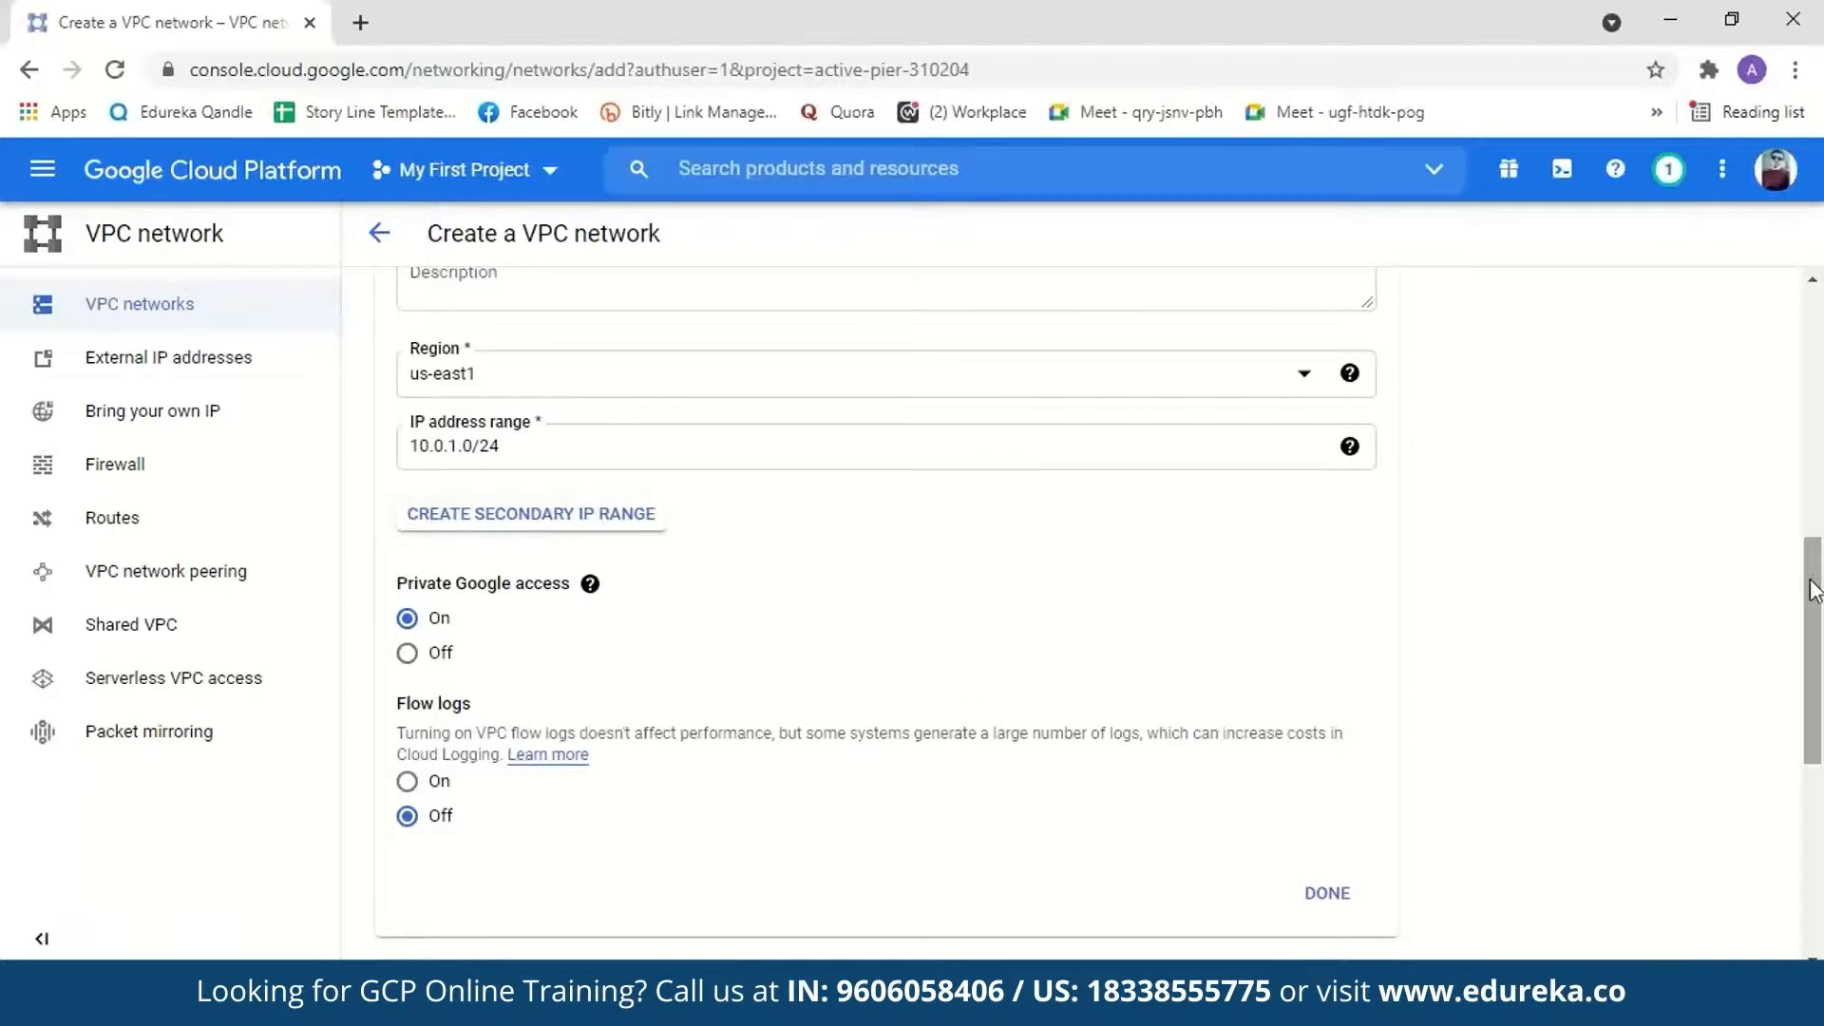
pyautogui.scroll(-2, 476, 738)
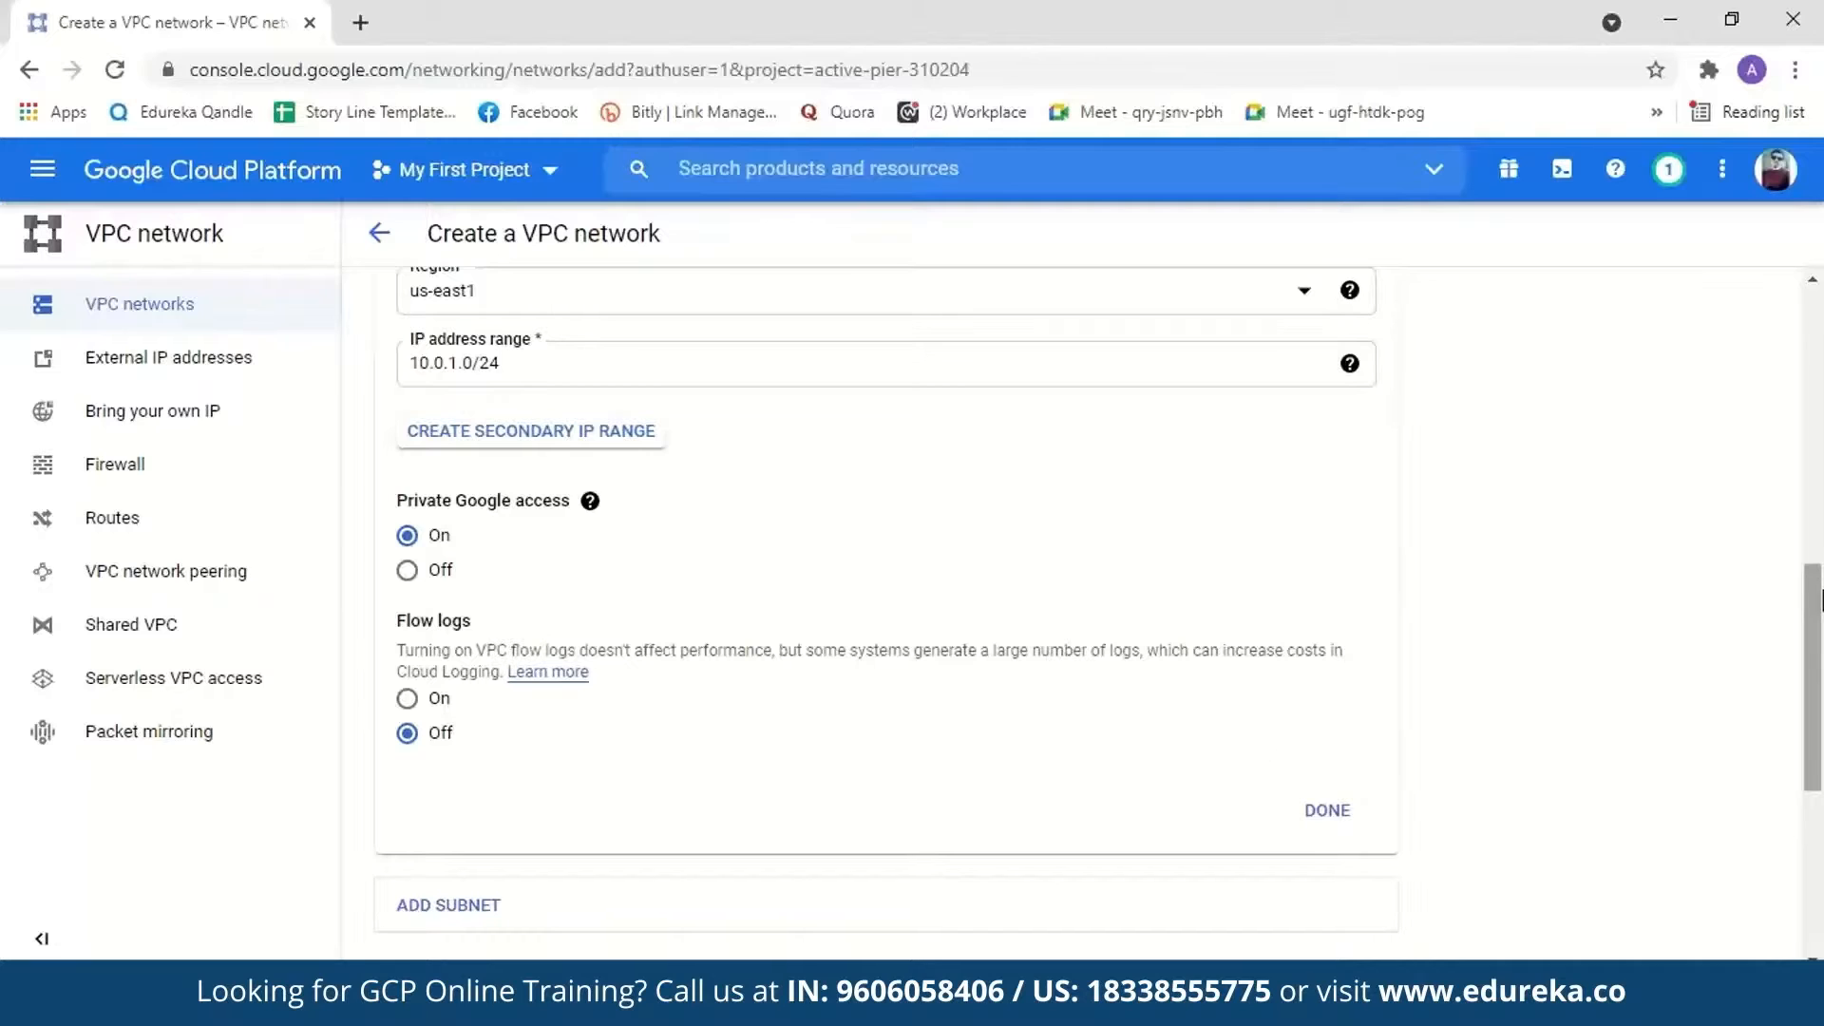
pyautogui.click(1351, 813)
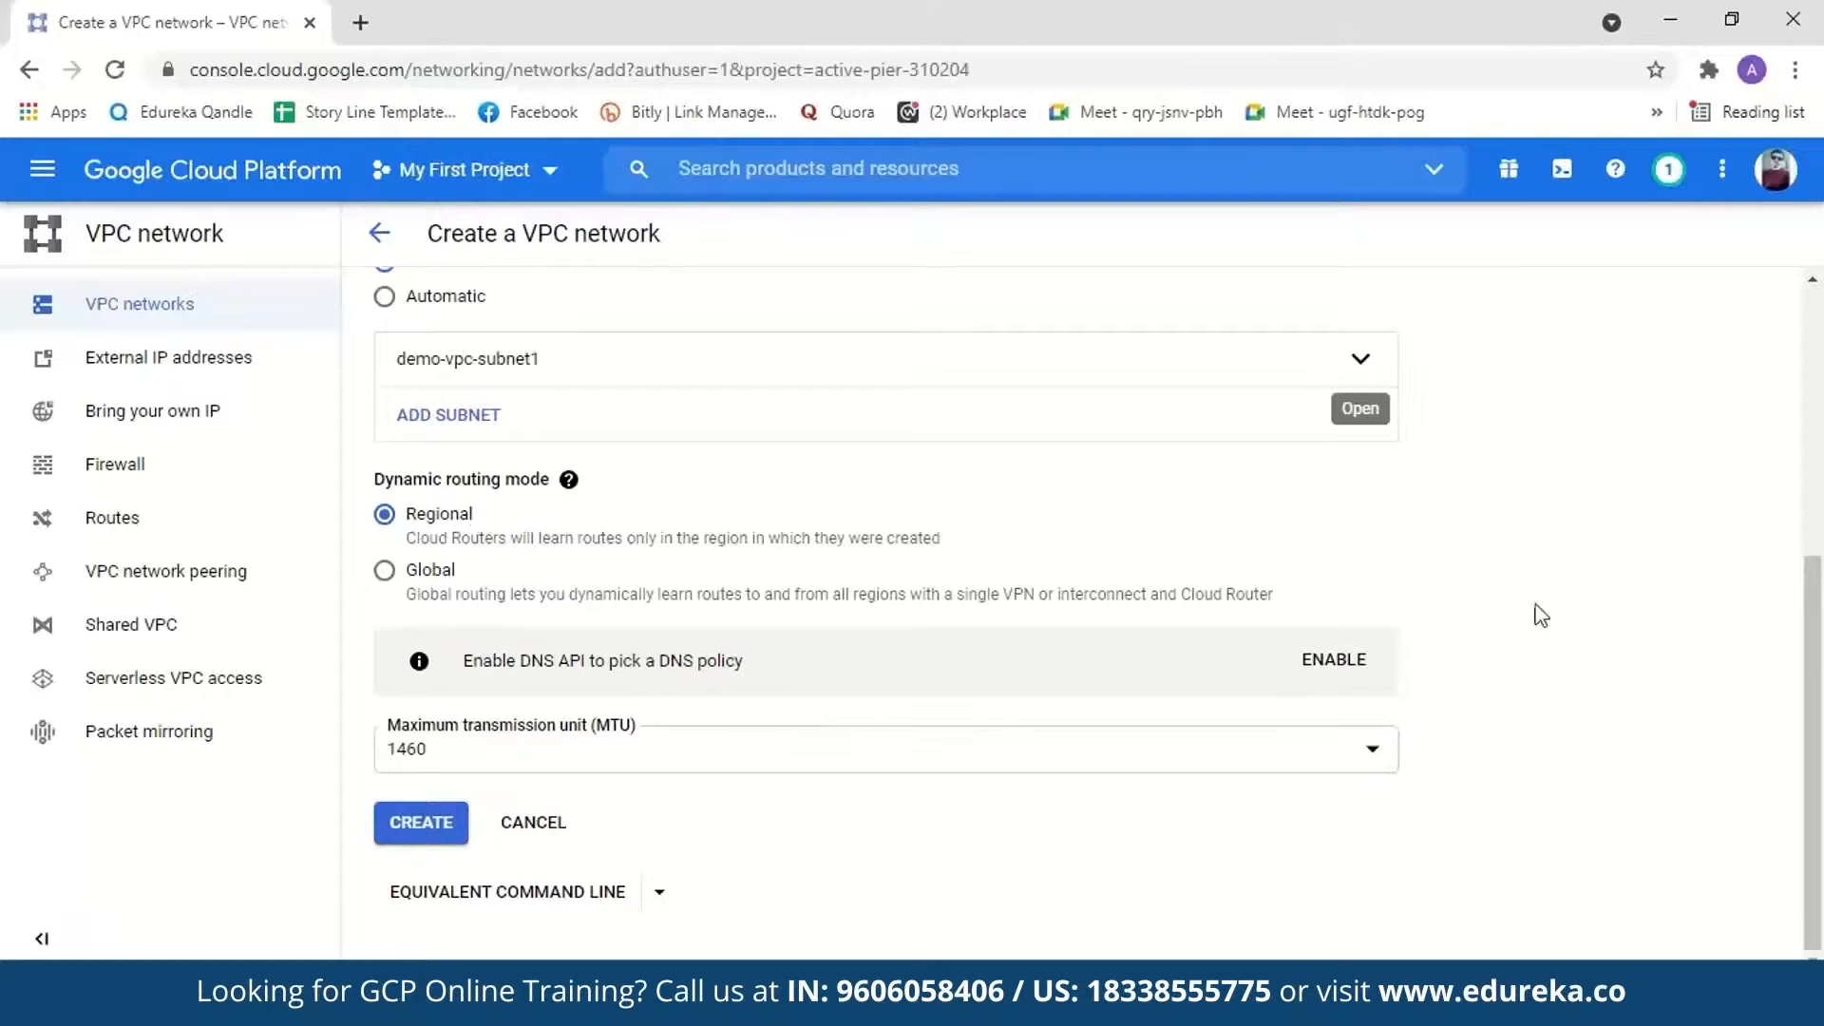
# - Add a second subnet to the network and name it demo-vpc-subnet2
pyautogui.moveTo(1814, 633); pyautogui.dragTo(1812, 615)
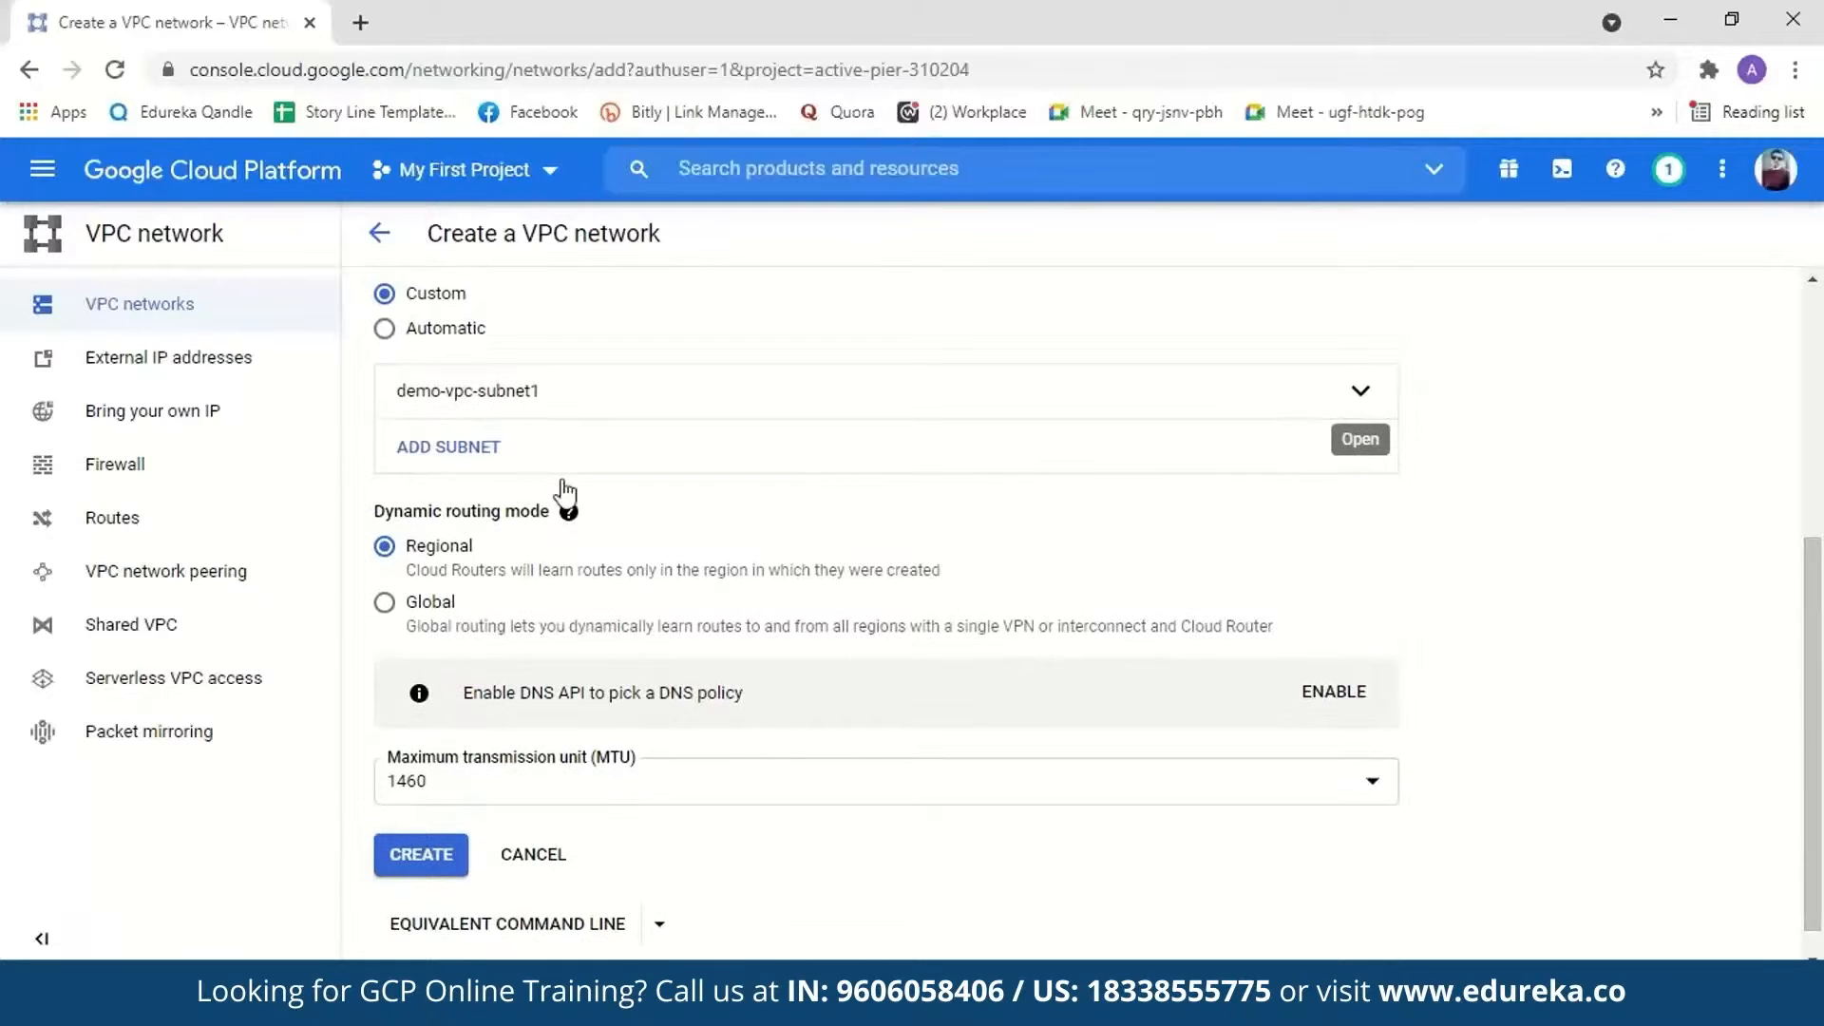
pyautogui.click(481, 448)
pyautogui.write('d')
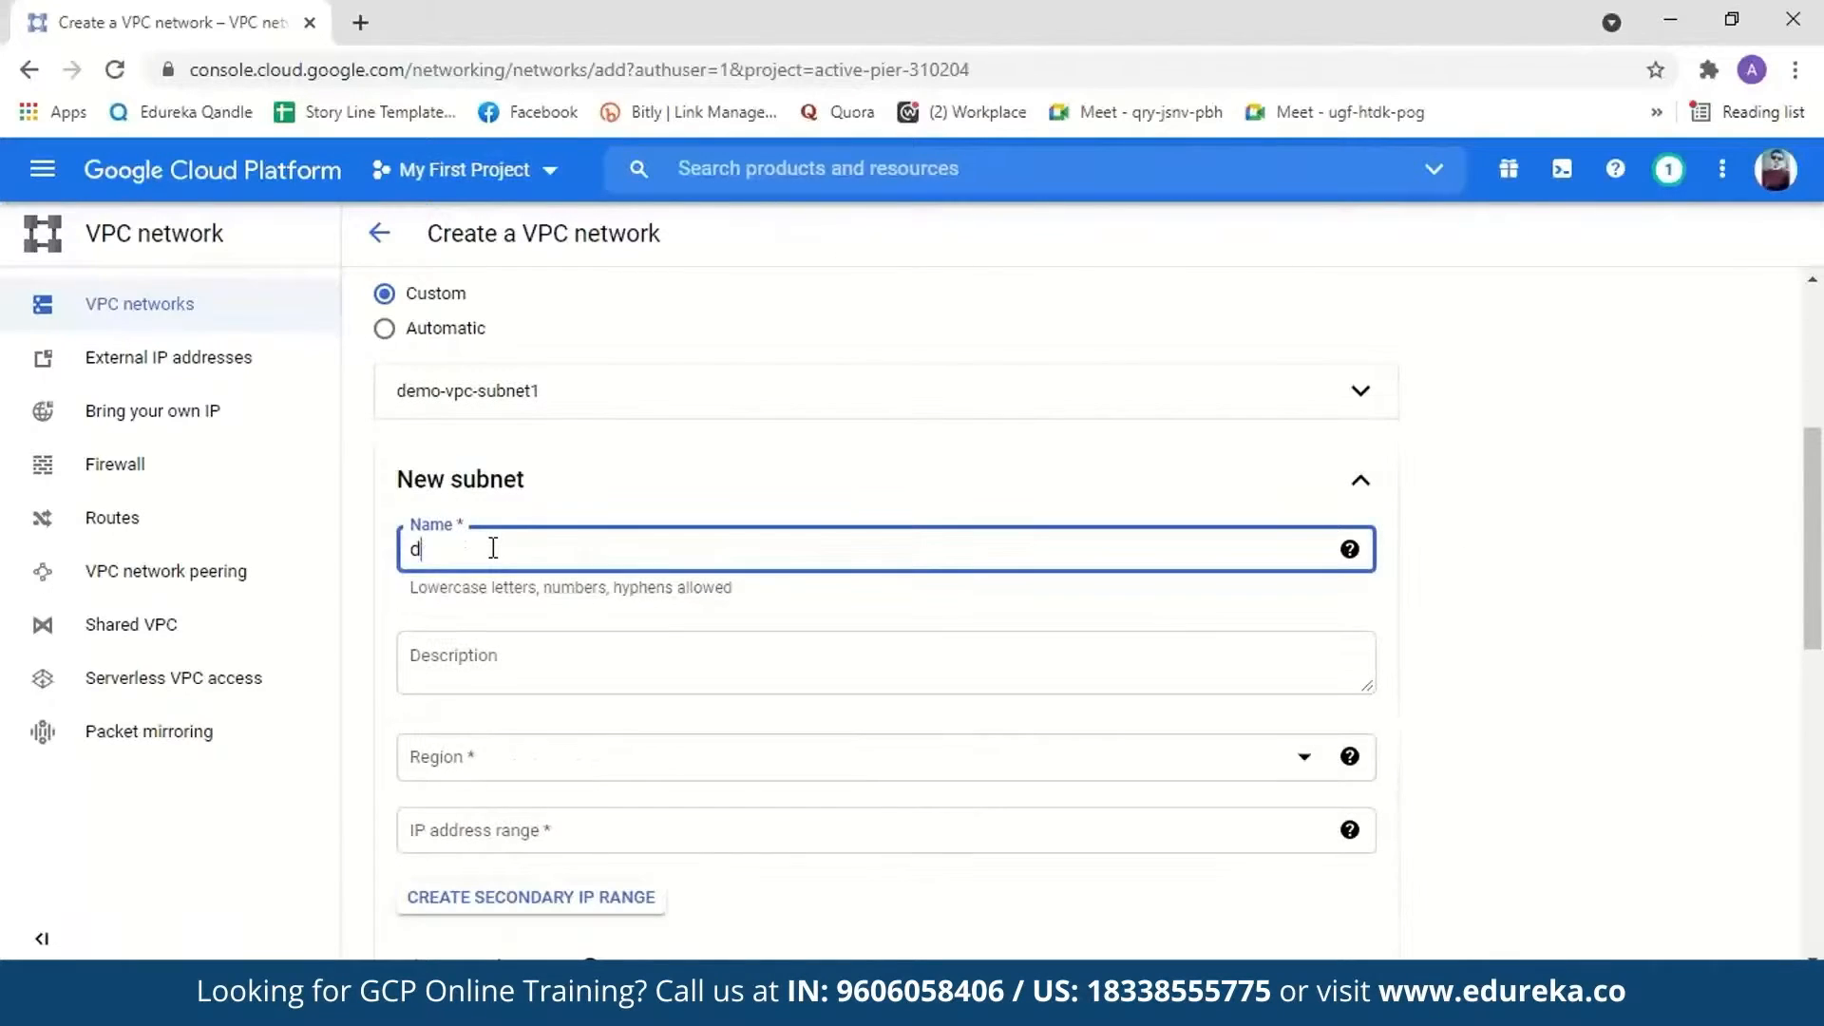
pyautogui.write('emo-')
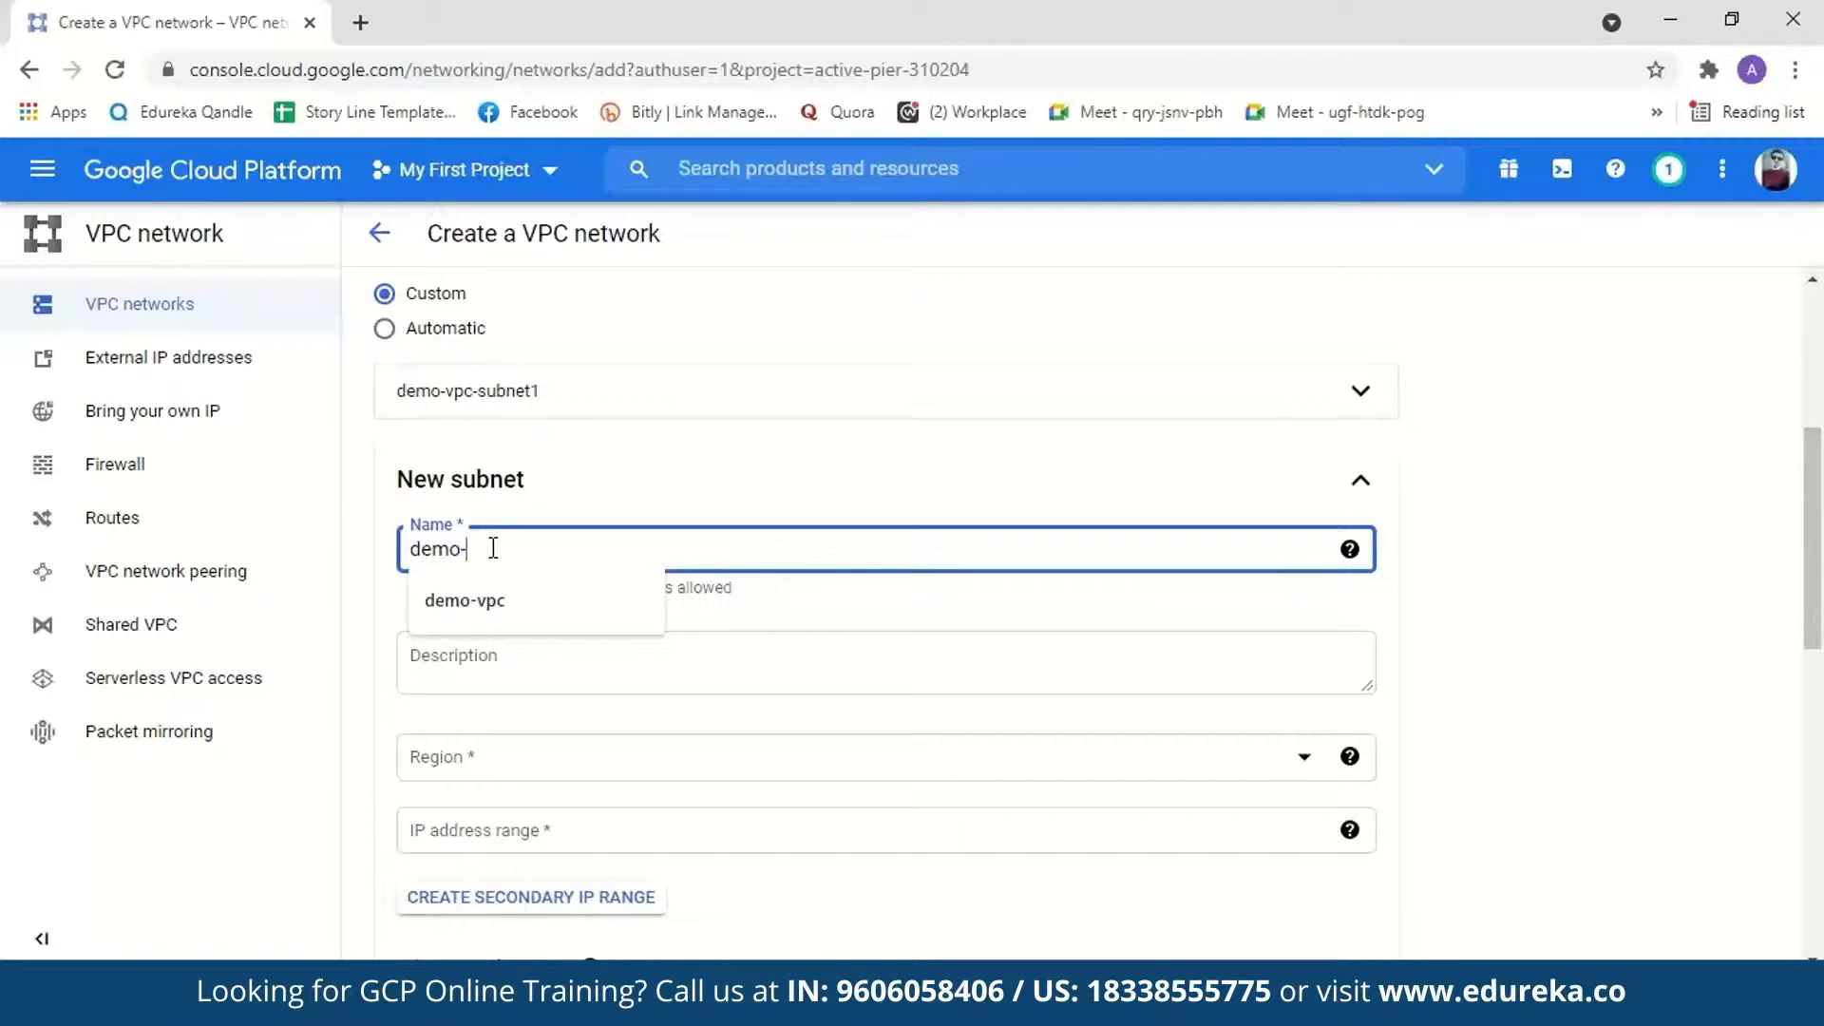
pyautogui.write('vpc-subnet2')
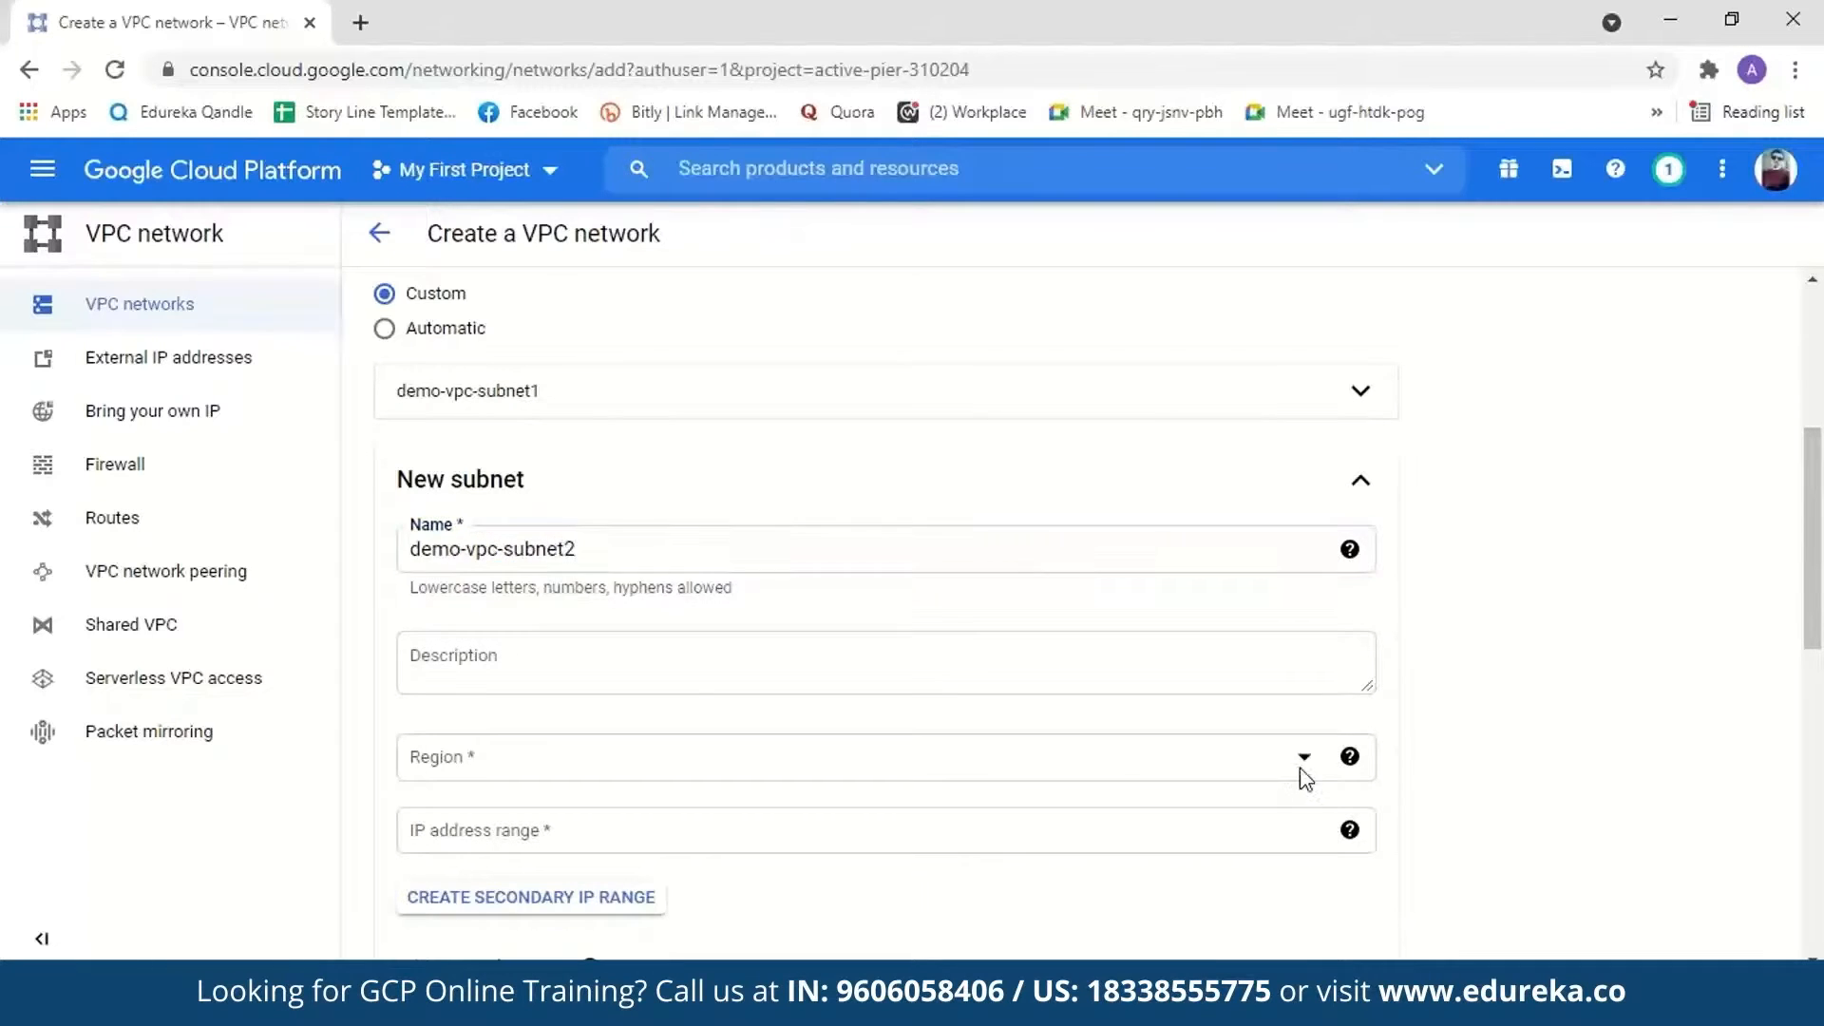
# - Set the second subnet's region to us-west1 and its IP address range to 10.0.2.0/24
pyautogui.click(1303, 758)
pyautogui.moveTo(1309, 532); pyautogui.dragTo(1323, 741)
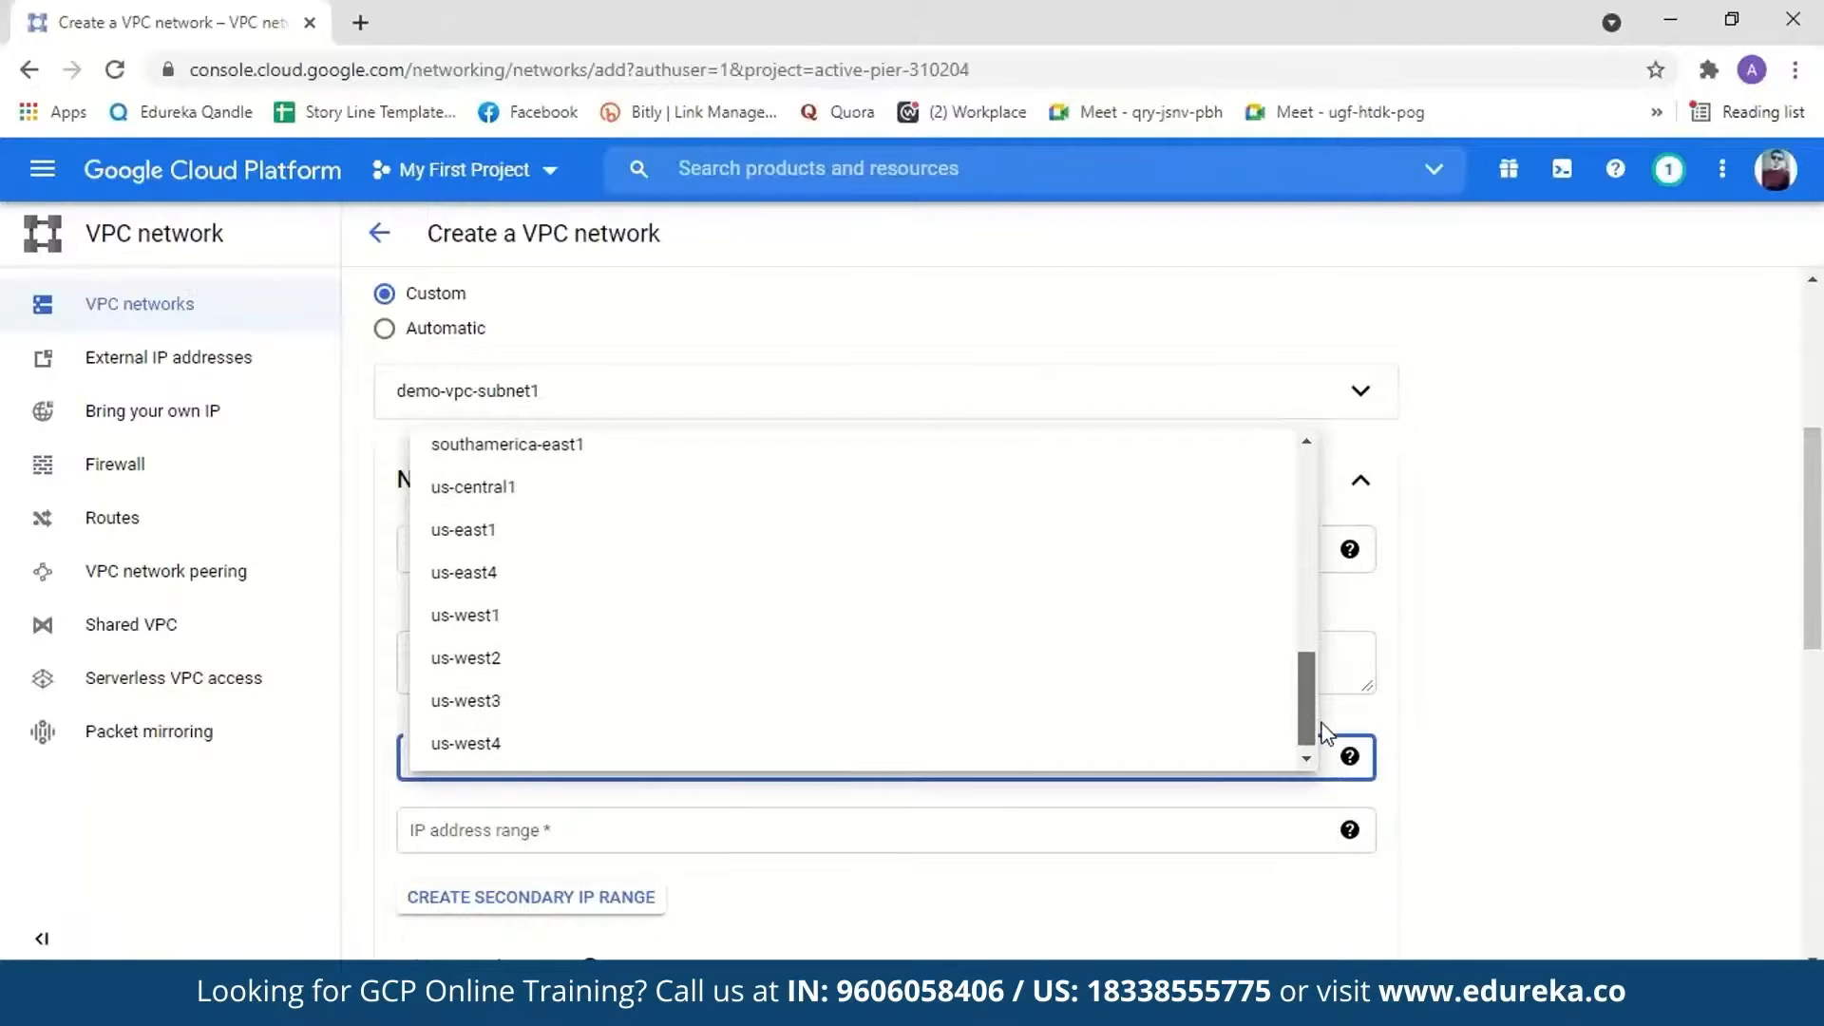
pyautogui.click(750, 623)
pyautogui.scroll(-3, 875, 532)
pyautogui.click(875, 535)
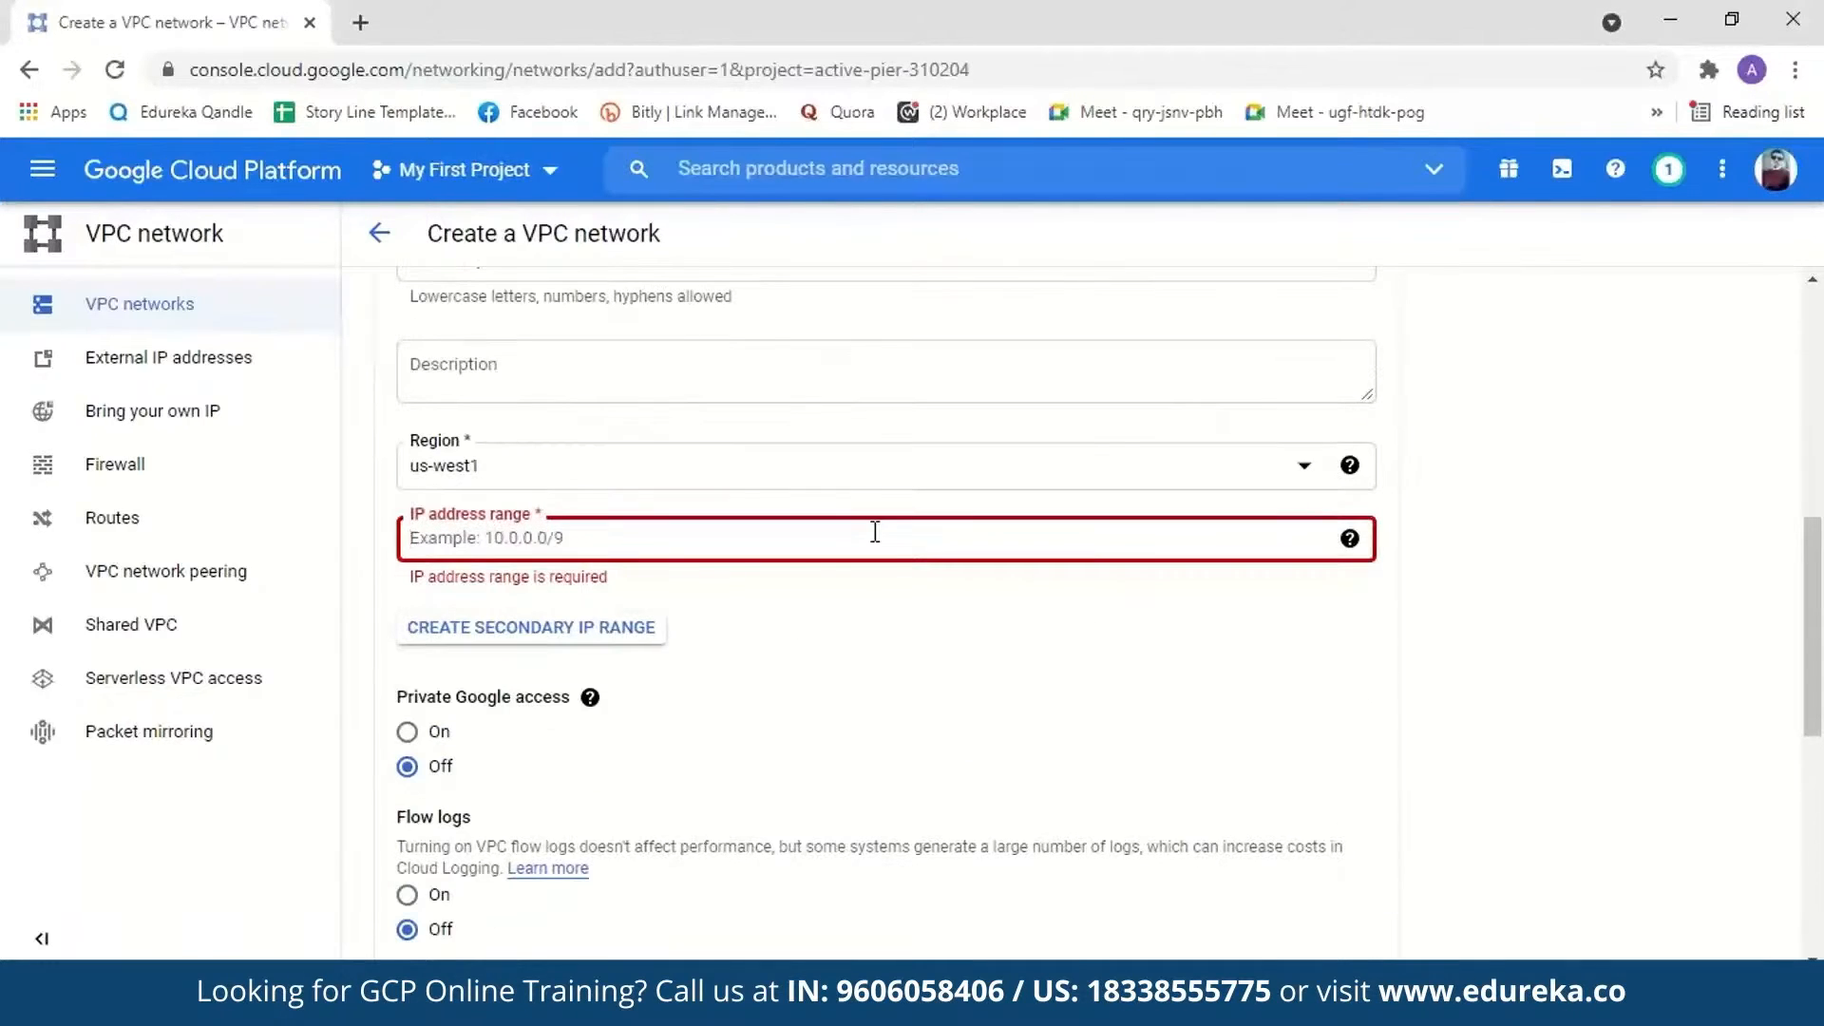
pyautogui.write('10.0')
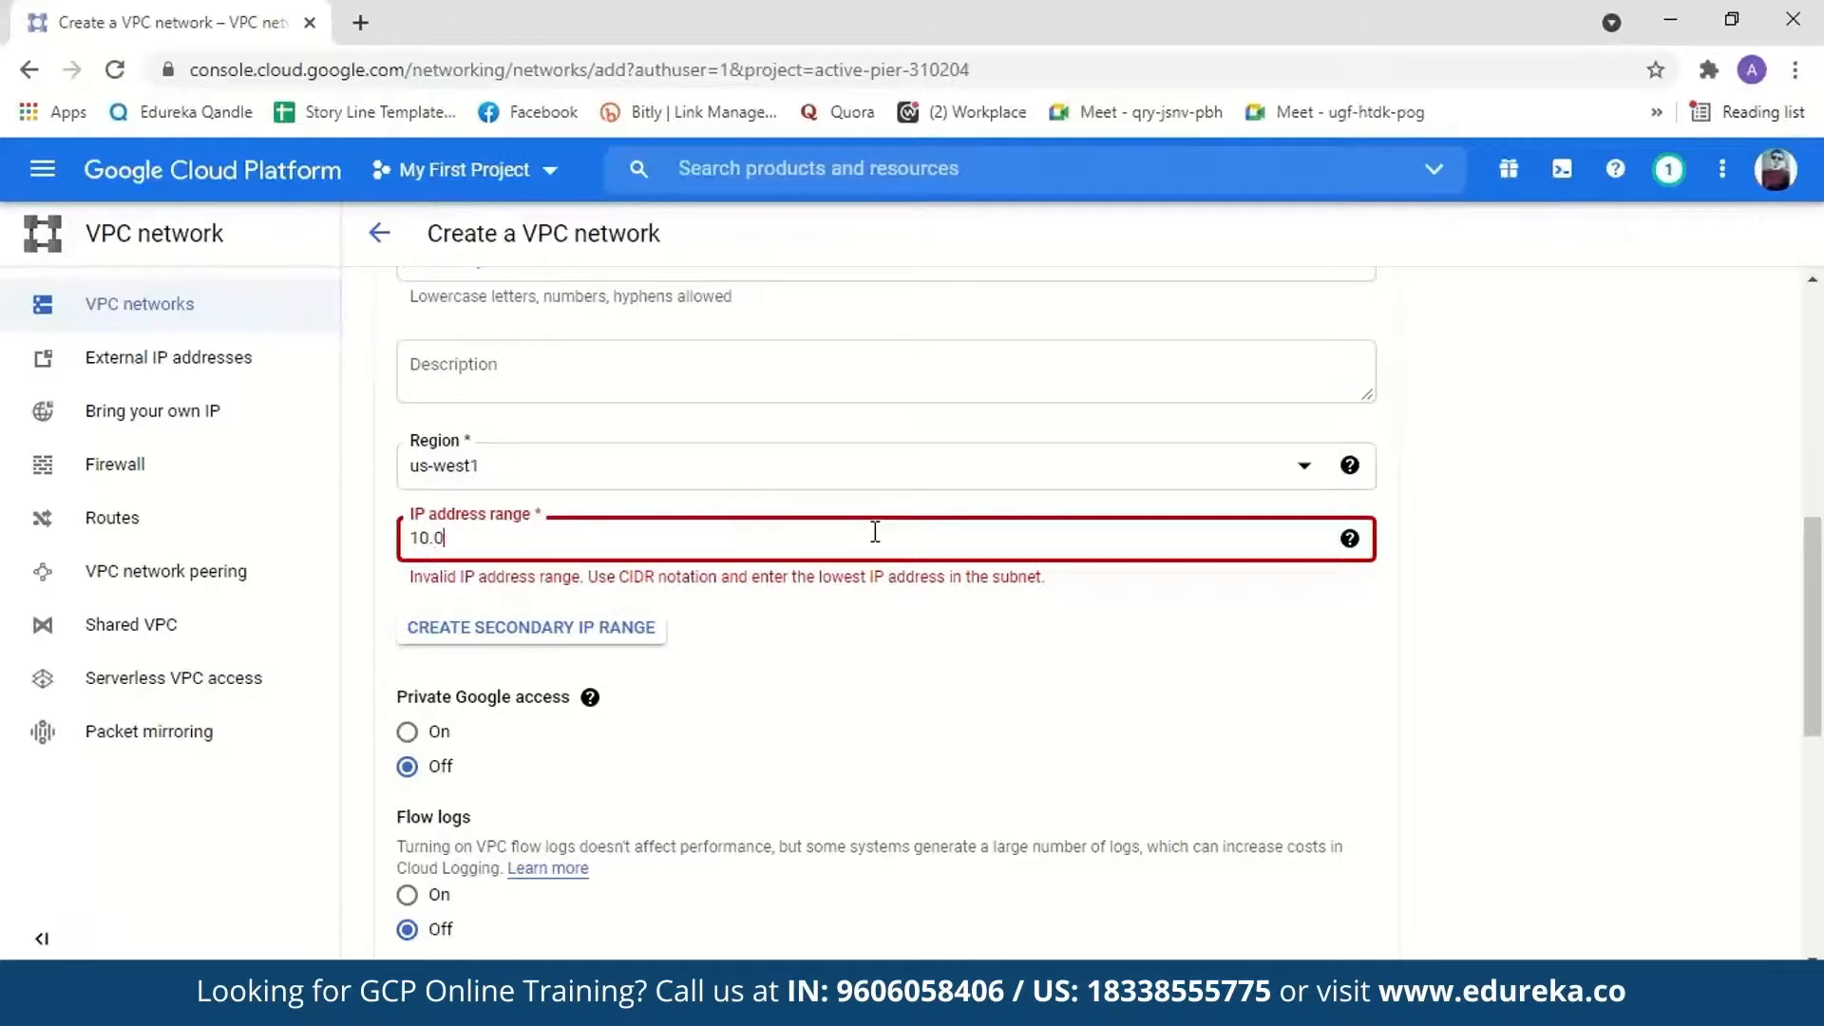
pyautogui.write('.2.0/24')
# - Turn on Private Google access for demo-vpc-subnet2 and finish defining the subnet
pyautogui.scroll(-3, 875, 532)
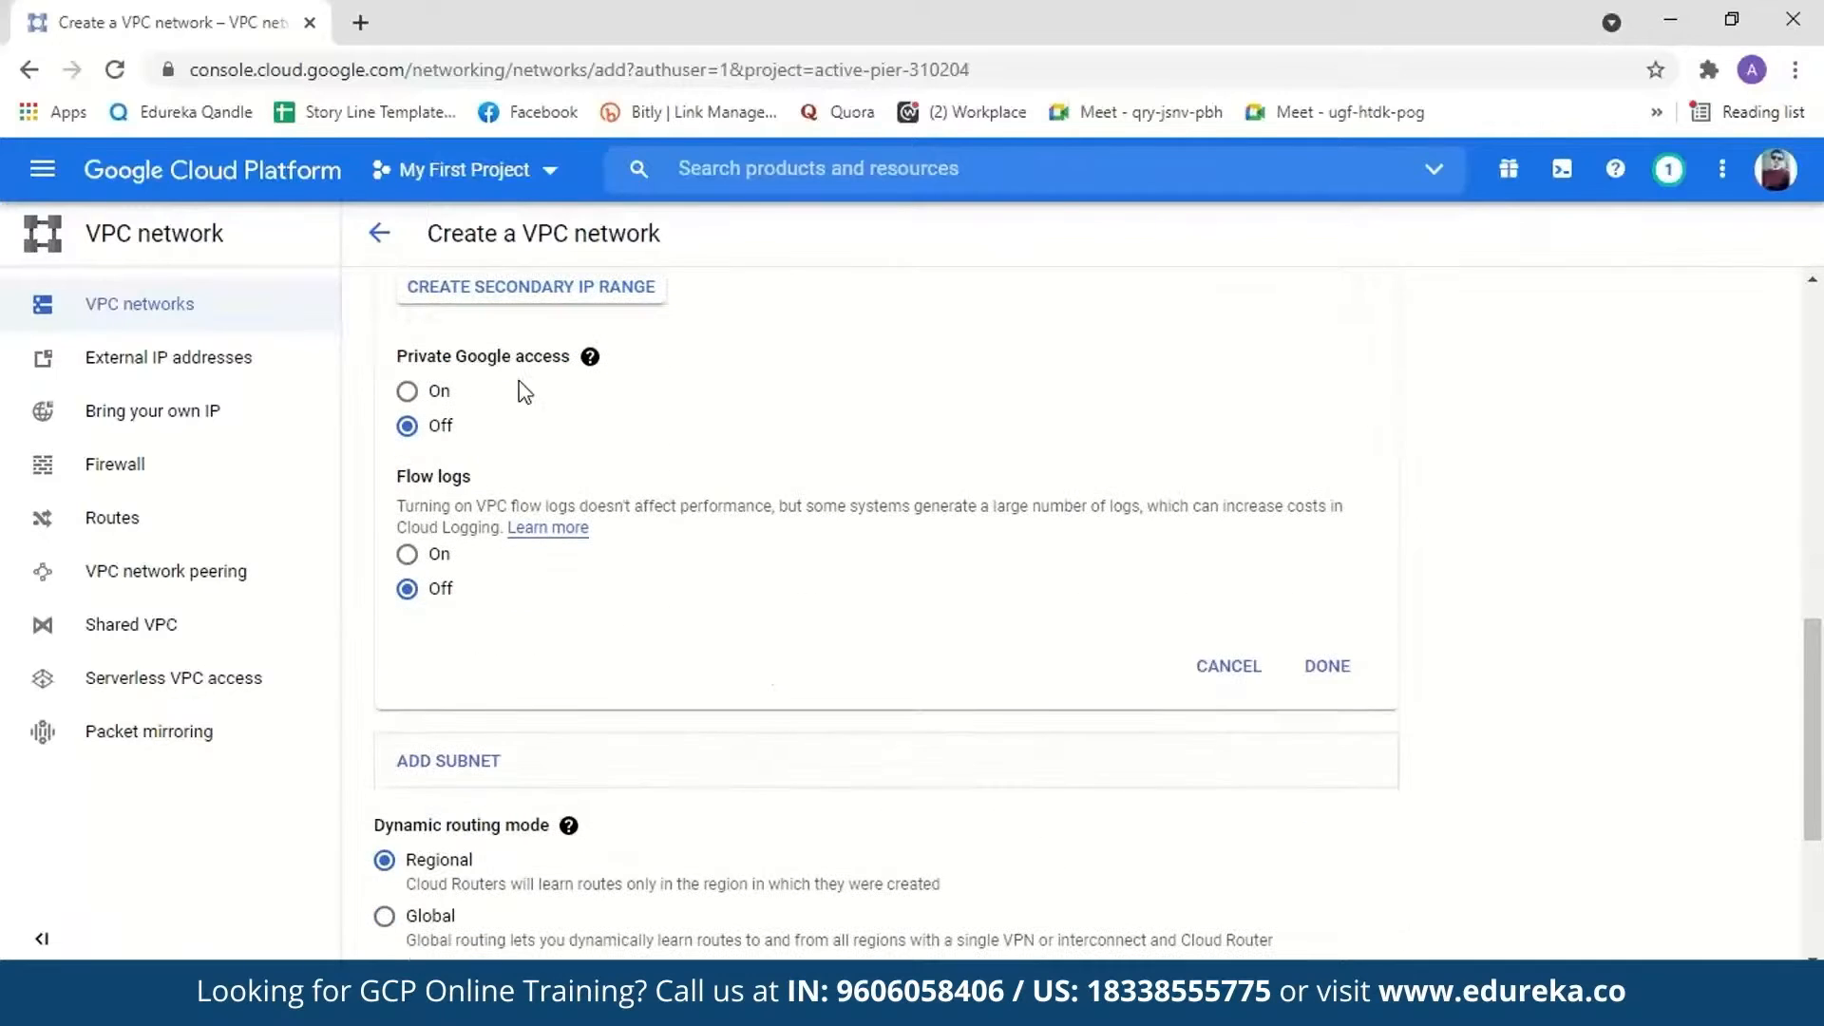
pyautogui.click(408, 393)
pyautogui.click(1316, 697)
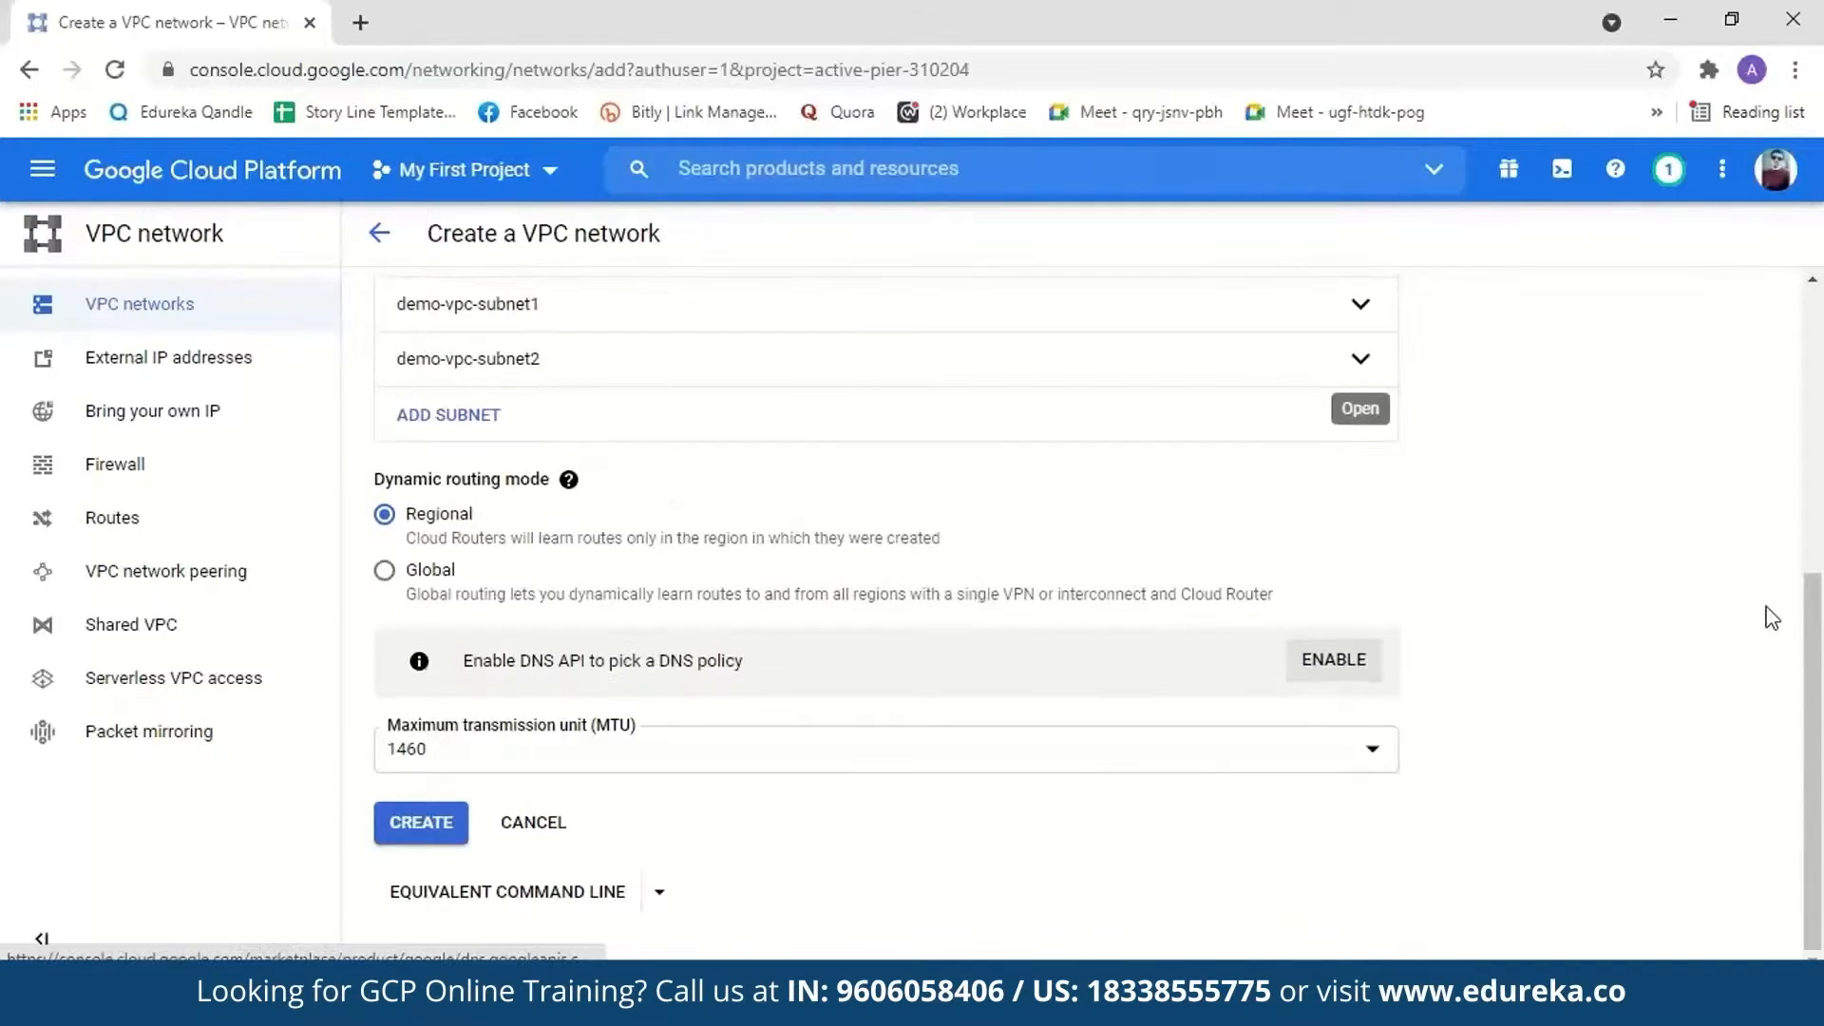
# - Create the VPC network with both subnets and locate demo-vpc in the list of VPC networks
pyautogui.click(399, 833)
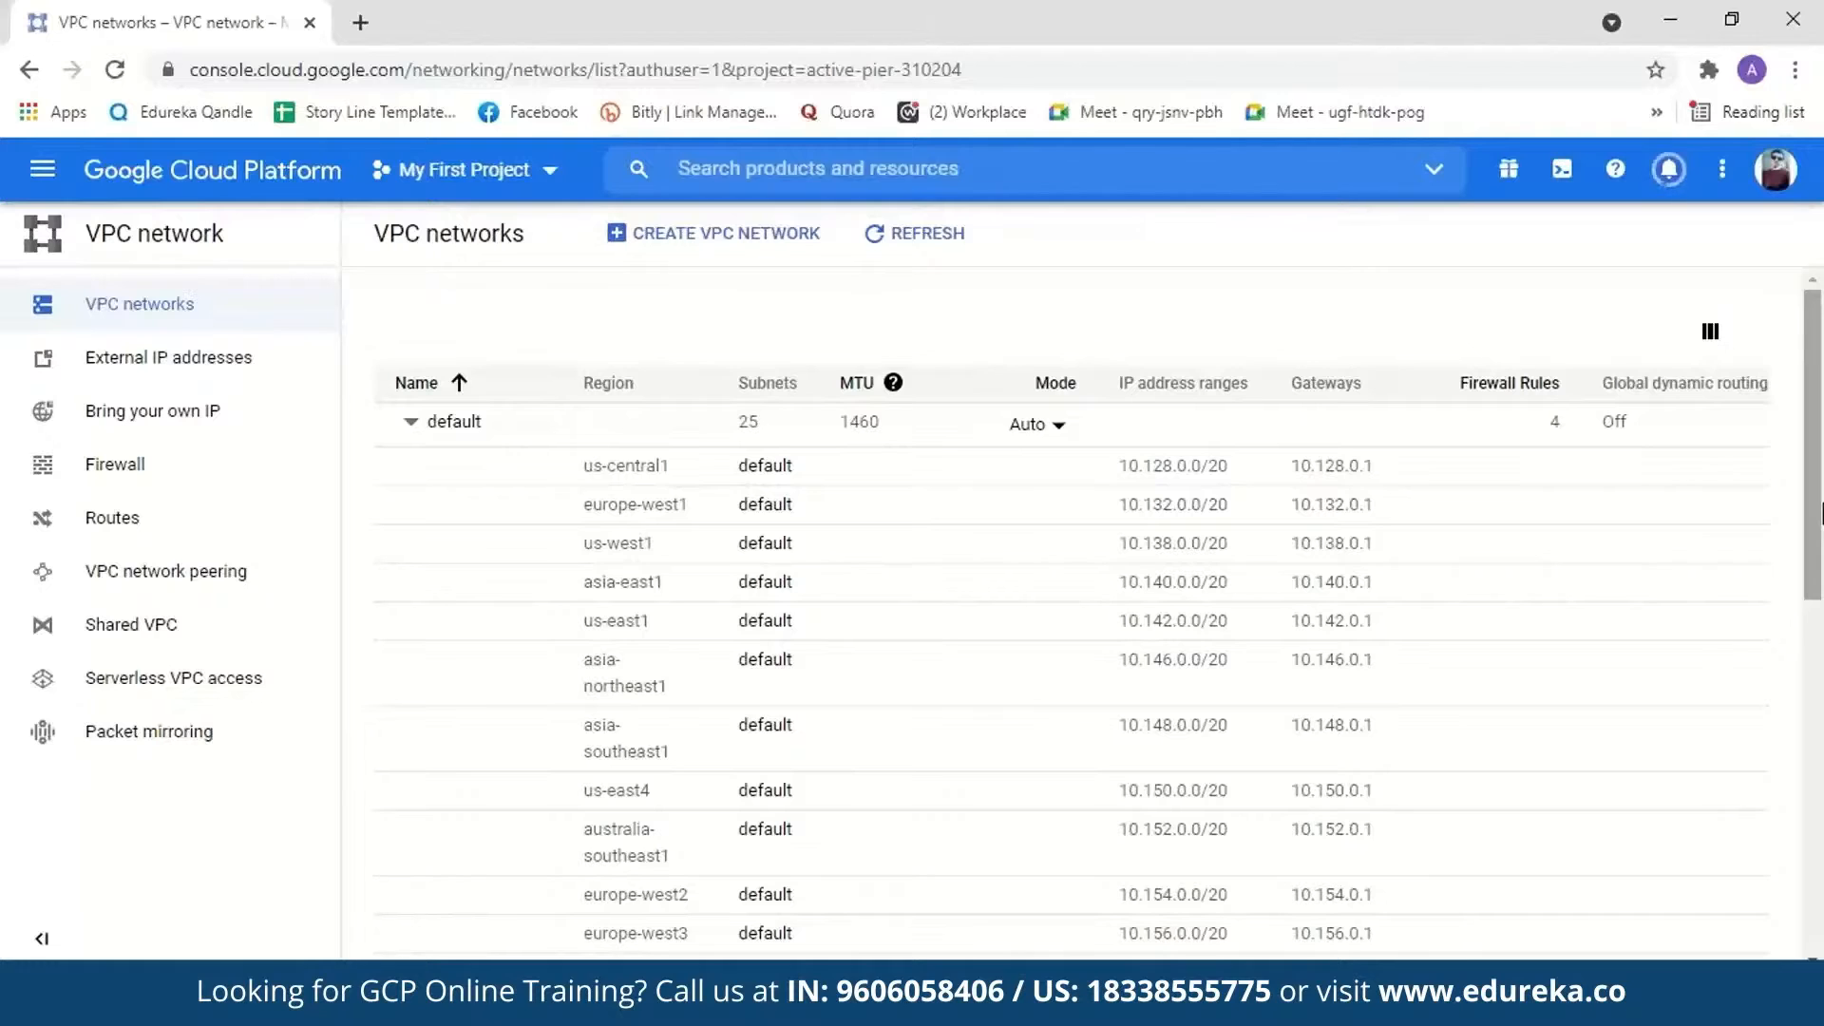
pyautogui.moveTo(1820, 513); pyautogui.dragTo(1821, 864)
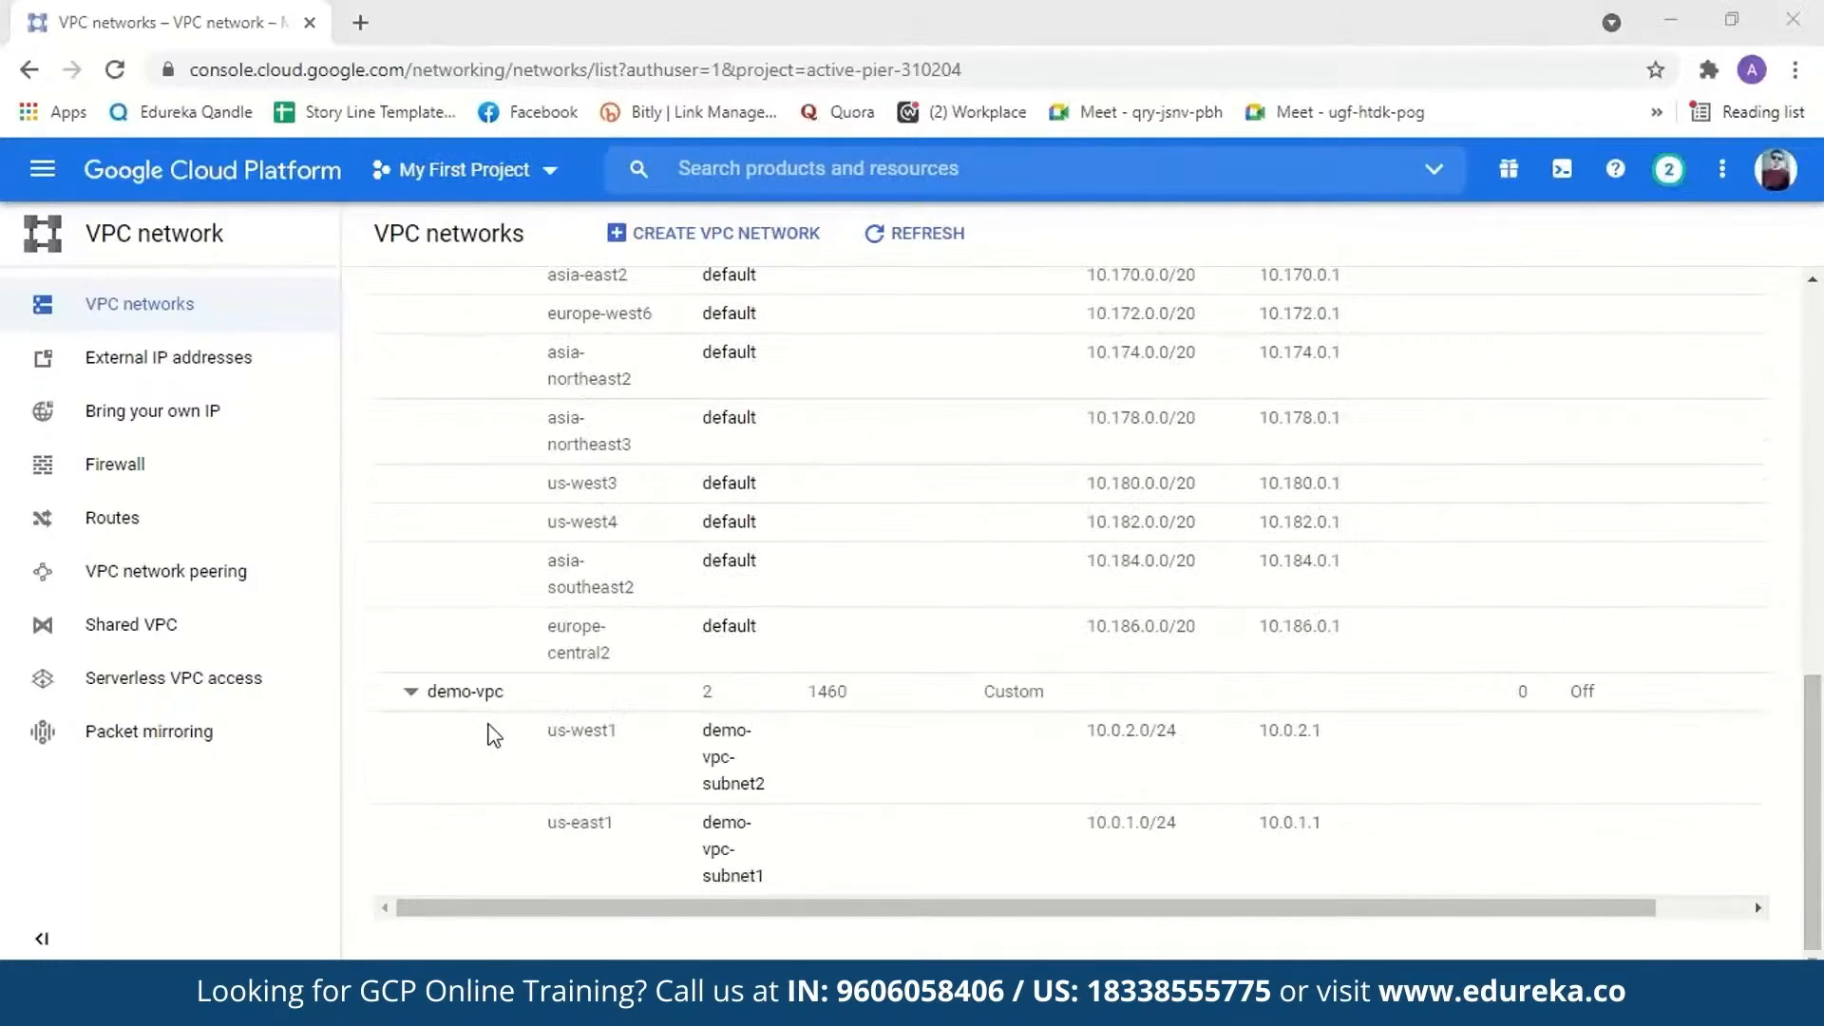